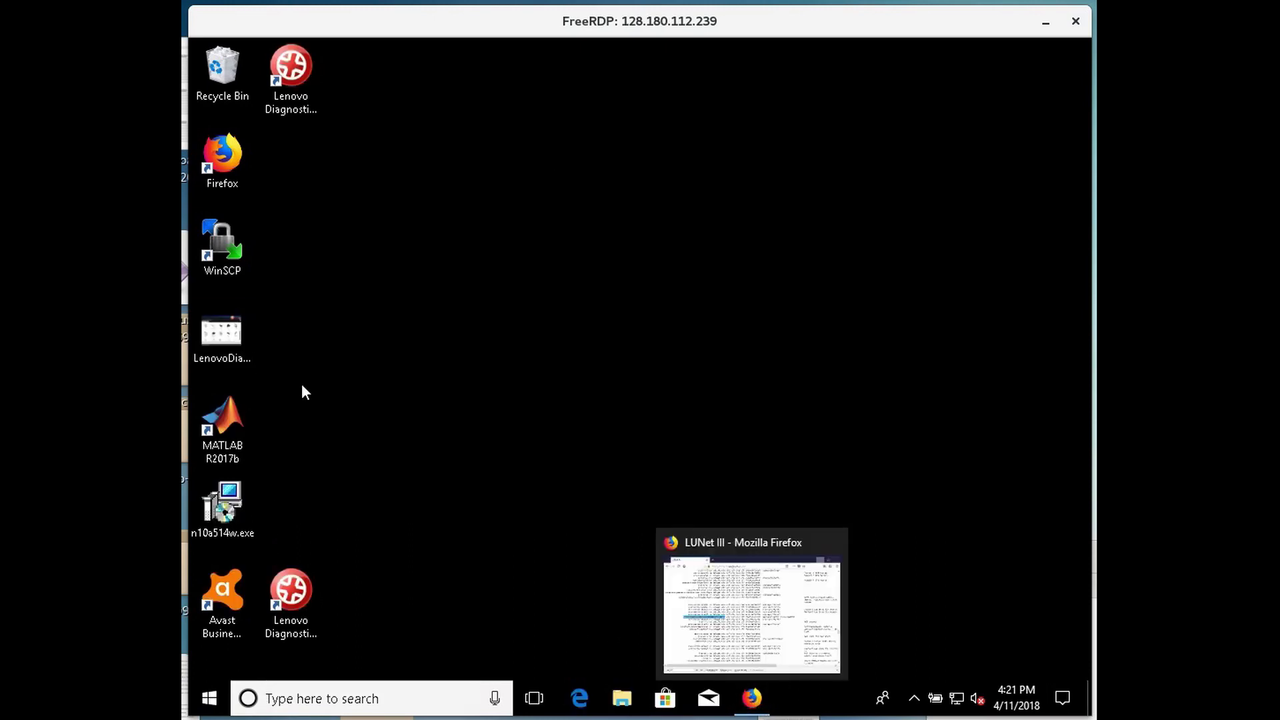
{"action": "left_click", "coordinate": [225, 154]}
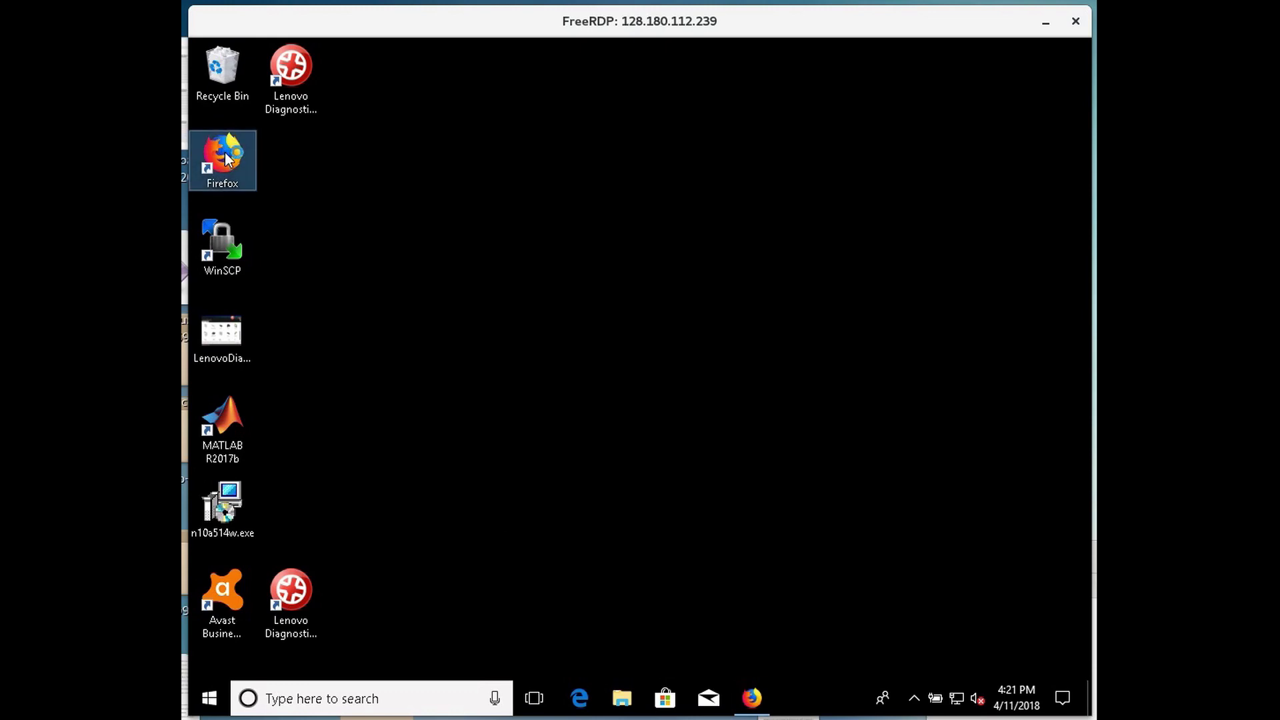
{"action": "double_click", "coordinate": [226, 158]}
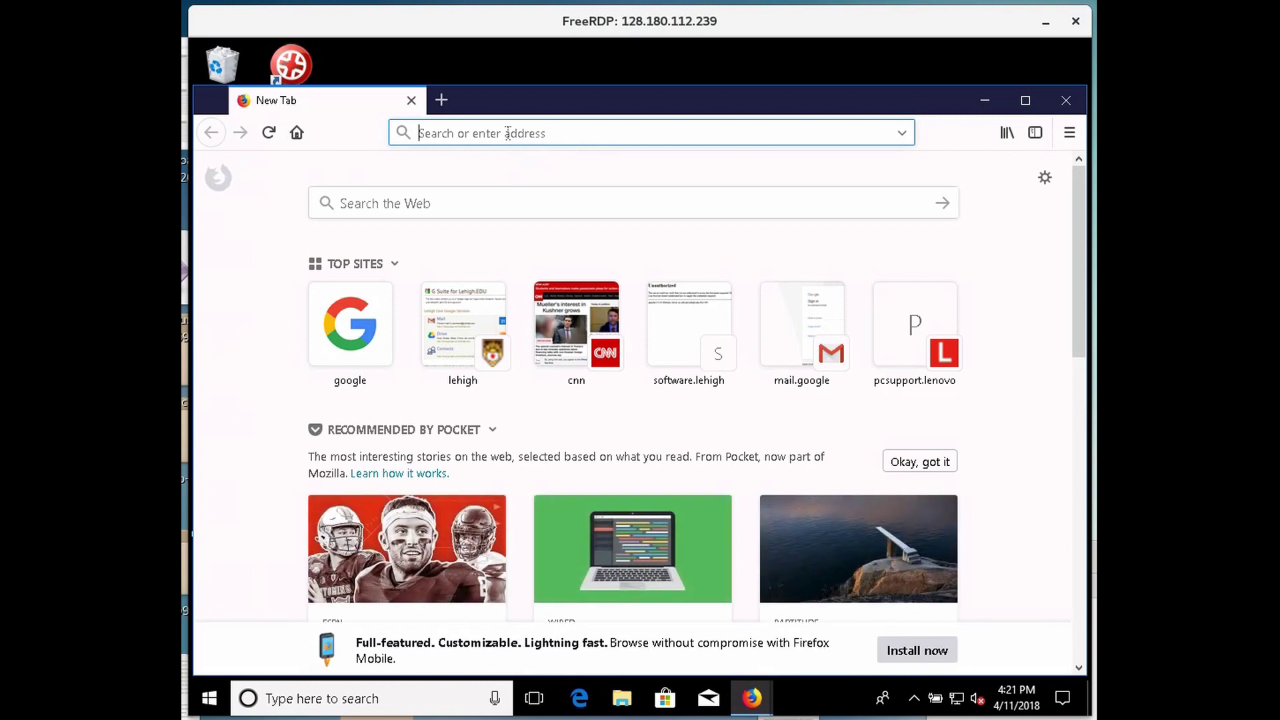
{"action": "type", "text": "www"}
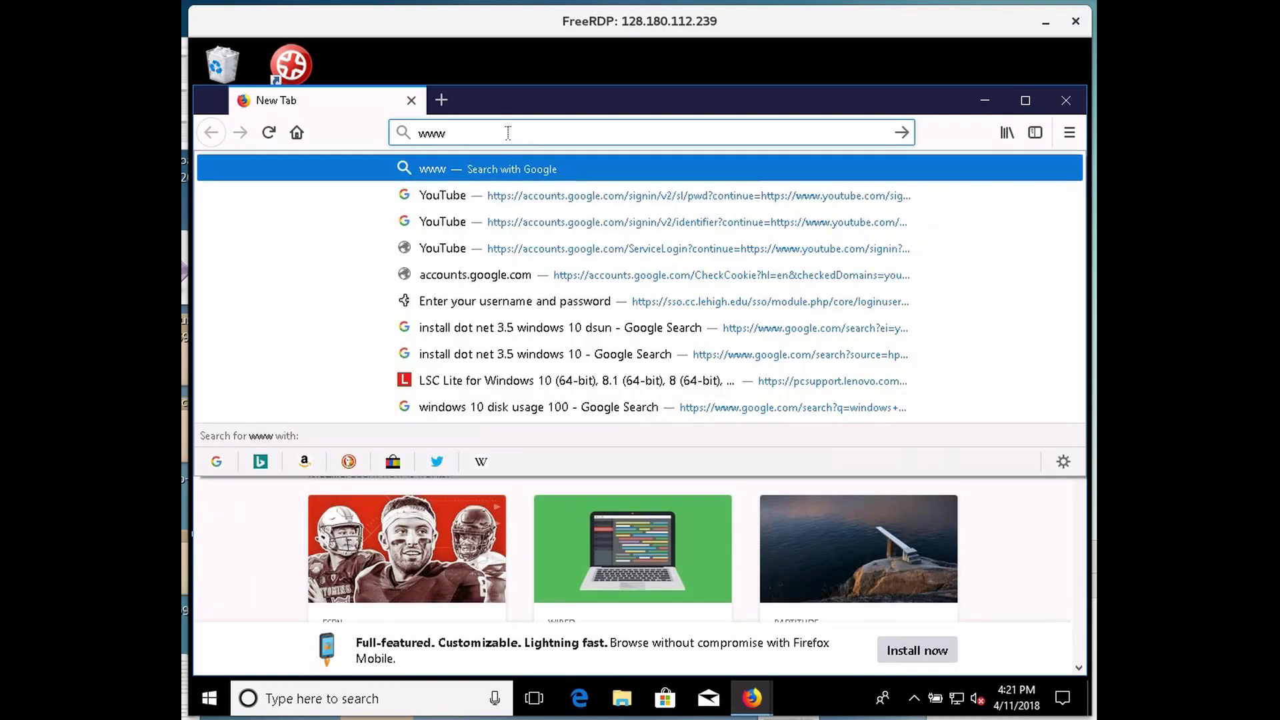
{"action": "type", "text": ".ricoh.com"}
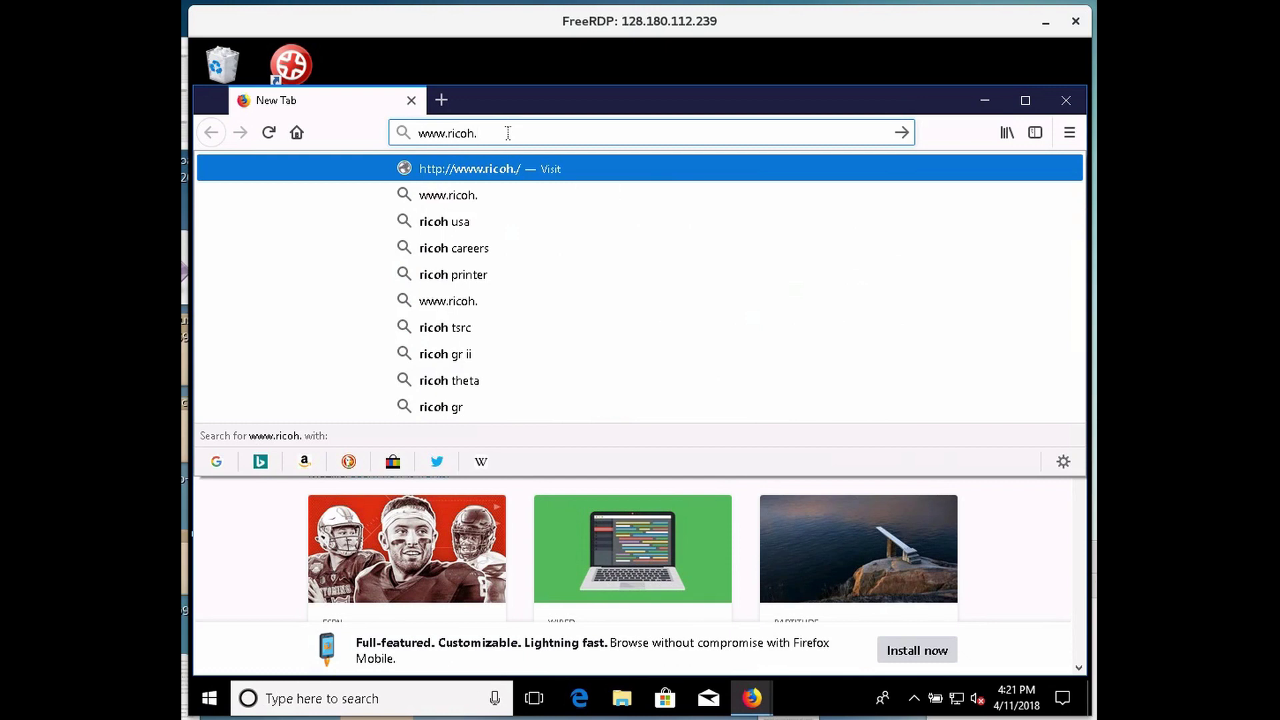
{"action": "key", "text": "Return"}
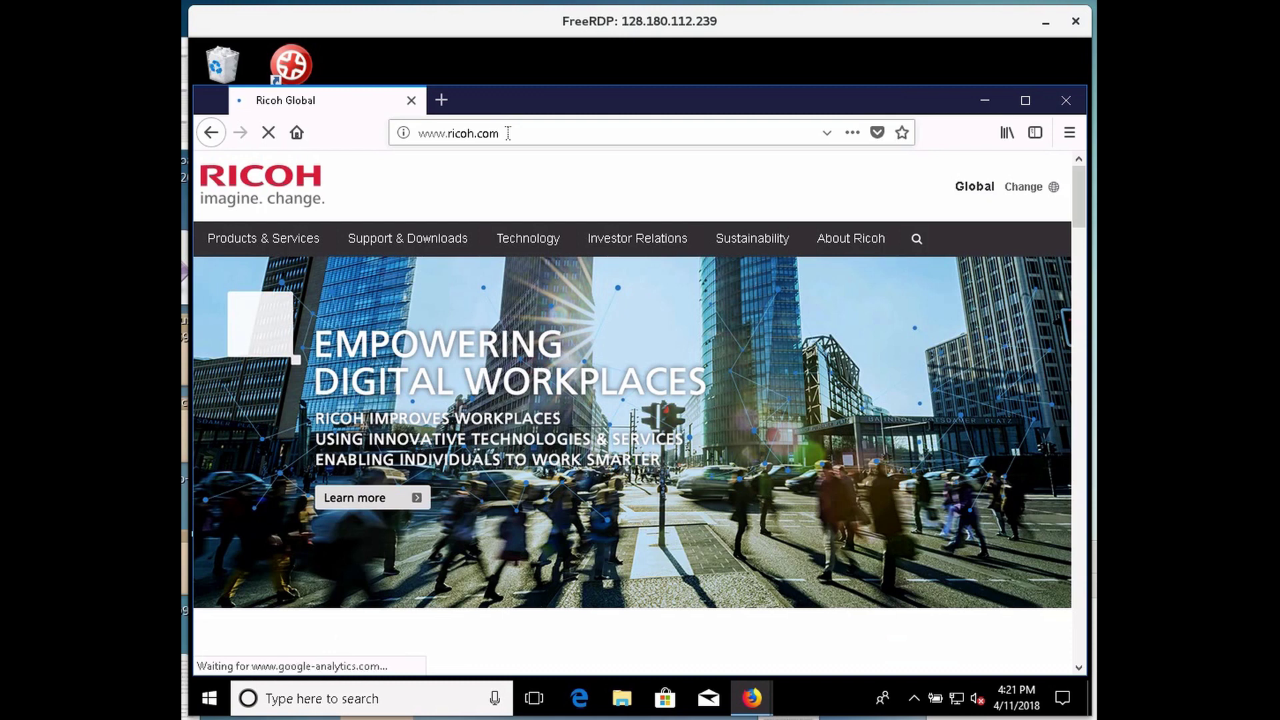
{"action": "left_click", "coordinate": [412, 239]}
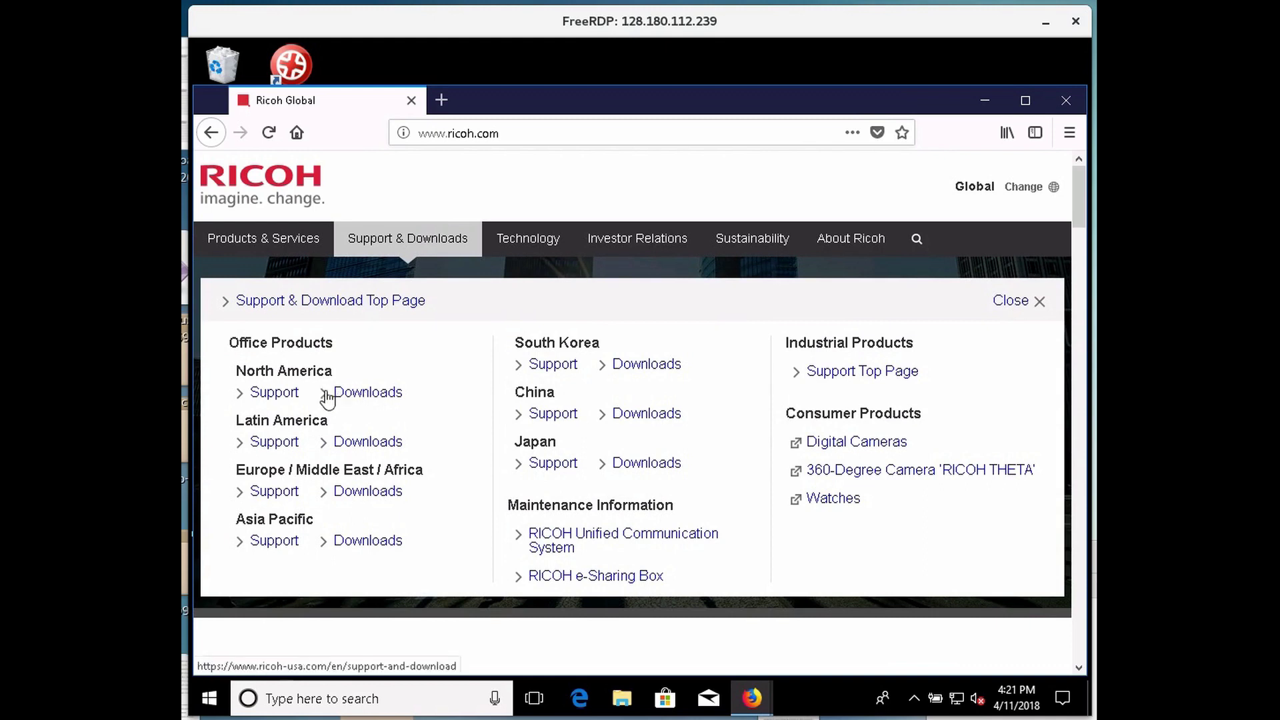
Step: Go to the North America downloads page and open the Universal Print Driver download page
{"action": "left_click", "coordinate": [368, 394]}
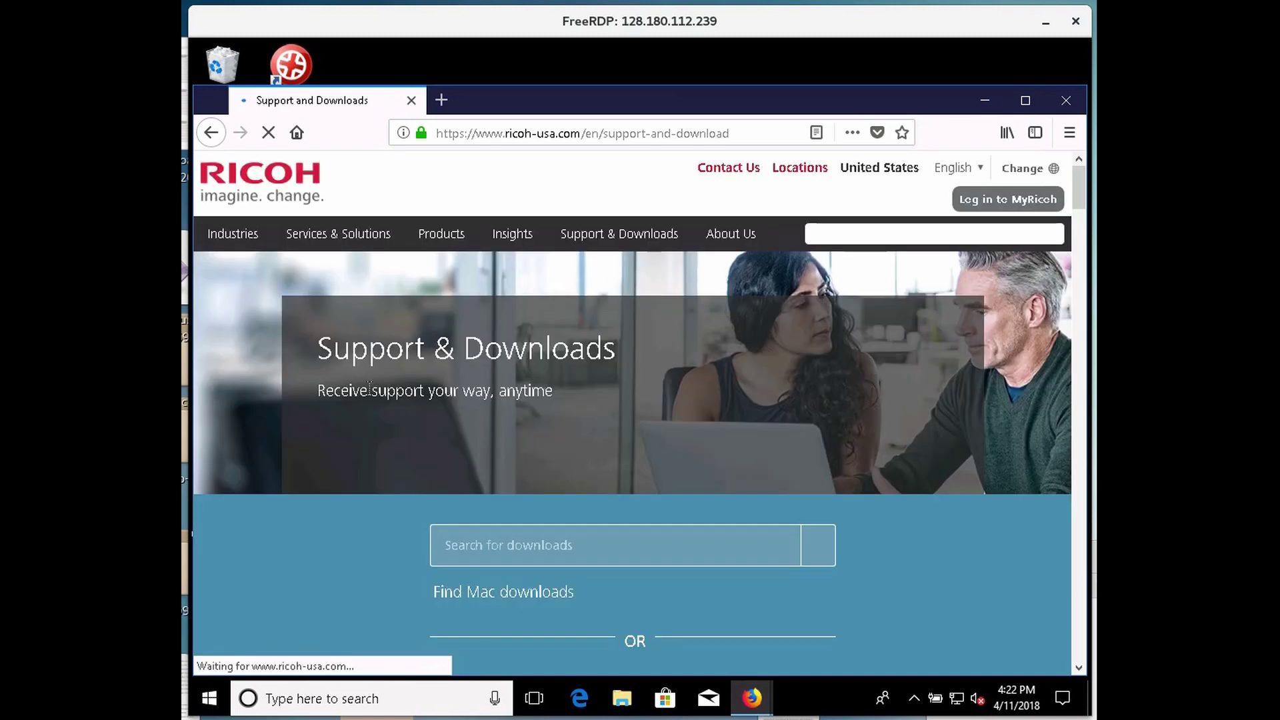
{"action": "scroll", "coordinate": [763, 436], "scroll_direction": "down", "scroll_amount": 4}
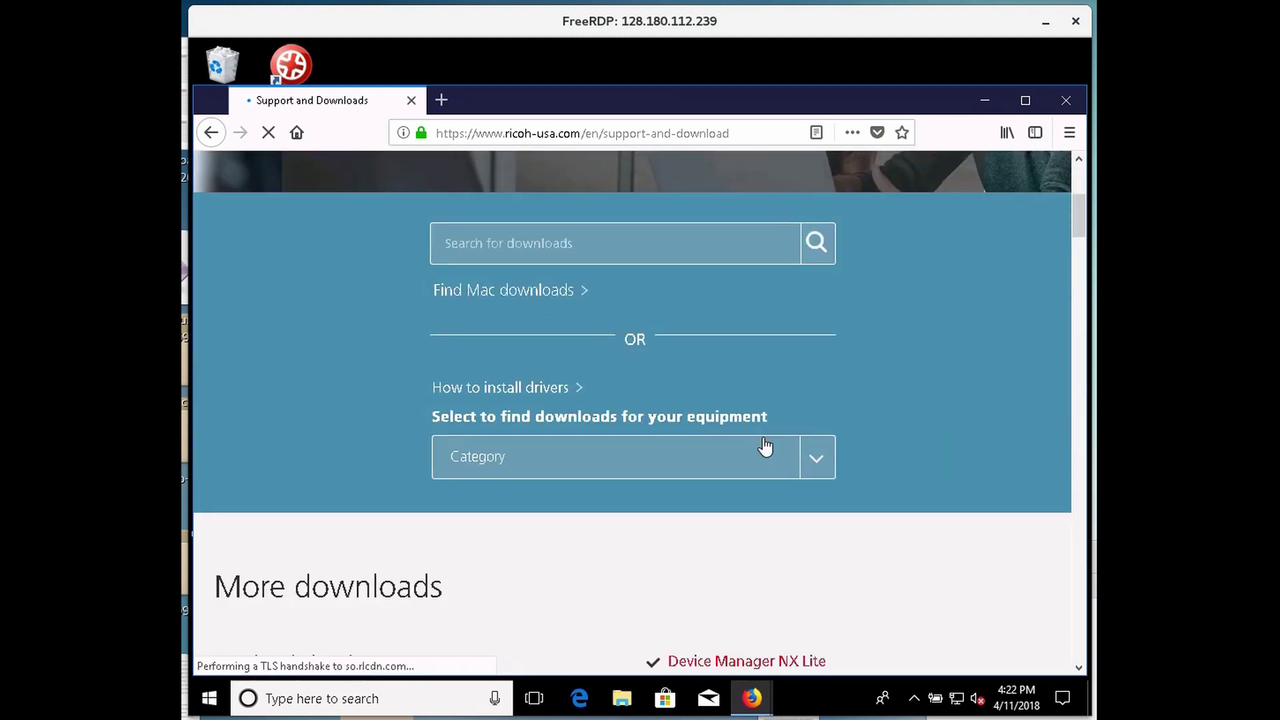
{"action": "scroll", "coordinate": [764, 446], "scroll_direction": "down", "scroll_amount": 5}
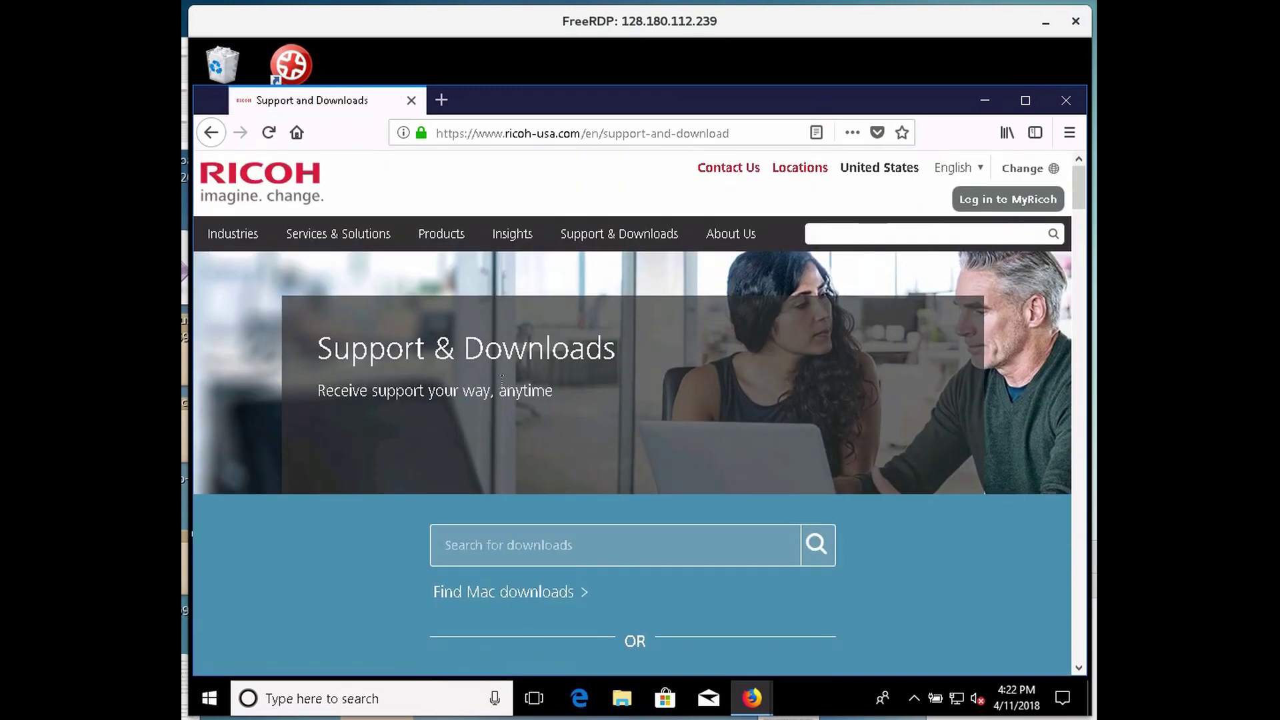
{"action": "scroll", "coordinate": [318, 522], "scroll_direction": "down", "scroll_amount": 3}
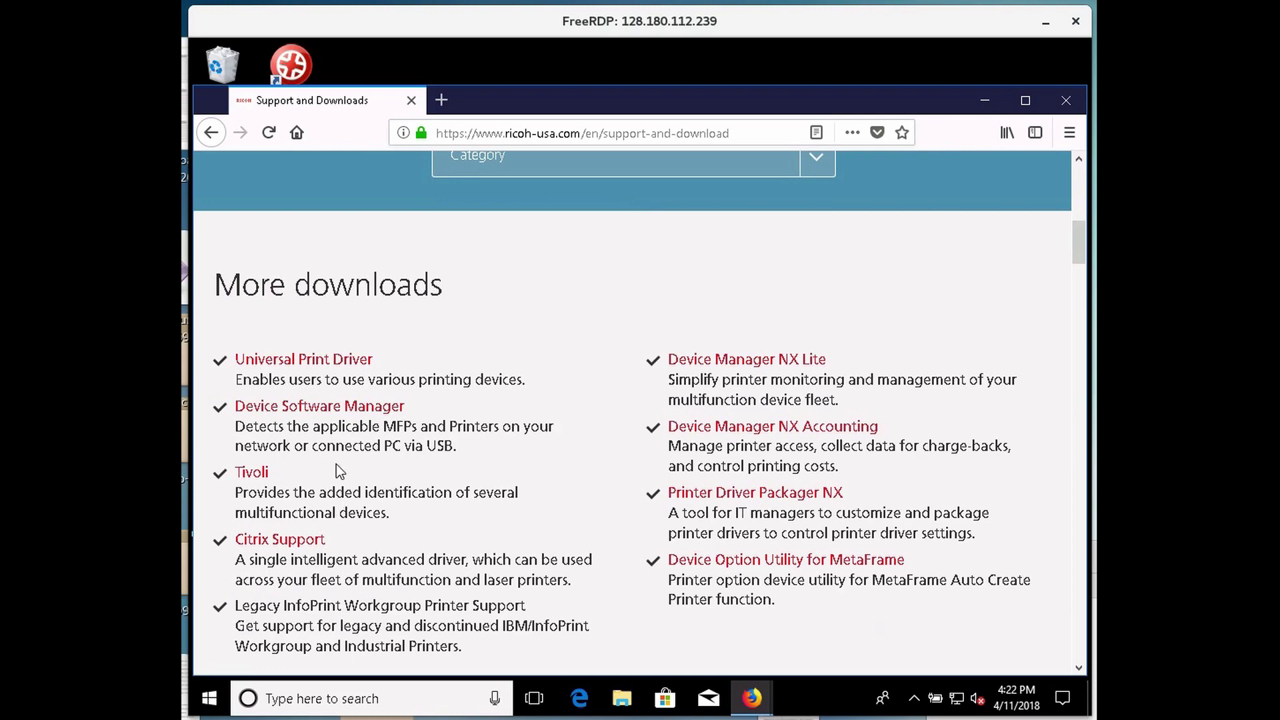
{"action": "left_click", "coordinate": [327, 360]}
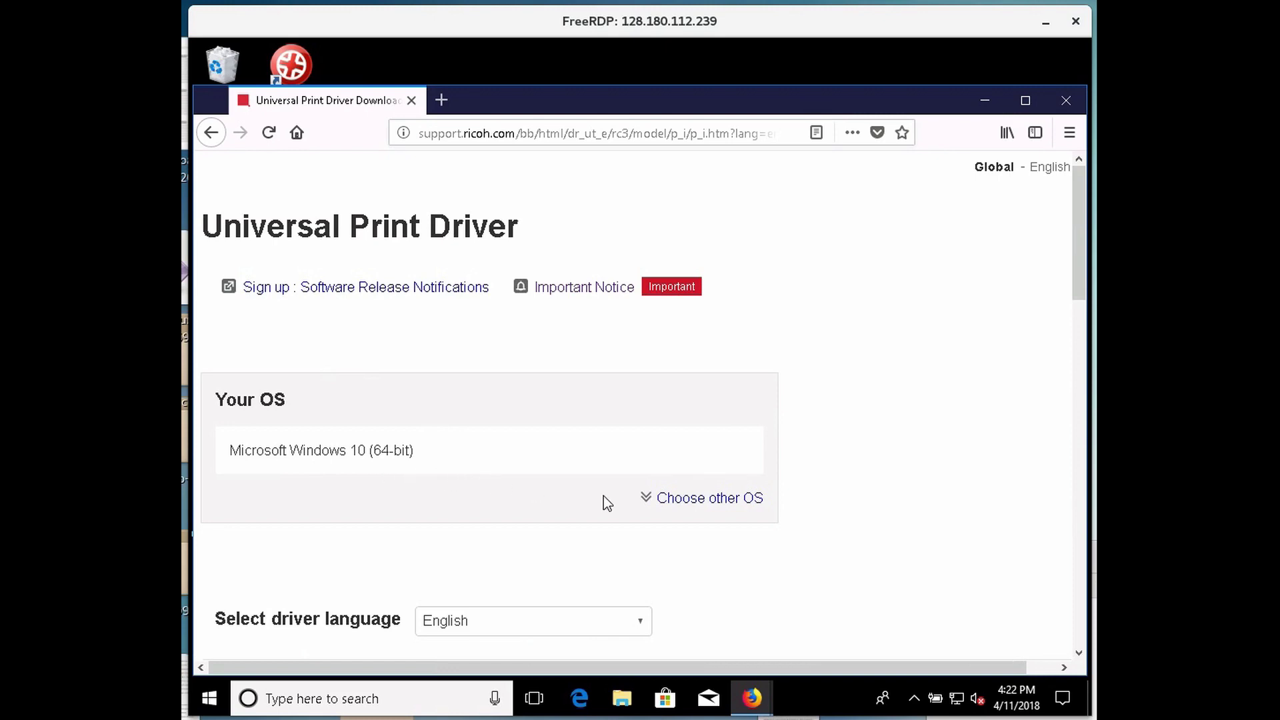
Step: Start downloading the PCL6 Driver for Universal Print installer, z82095L17.exe
{"action": "scroll", "coordinate": [862, 595], "scroll_direction": "down", "scroll_amount": 5}
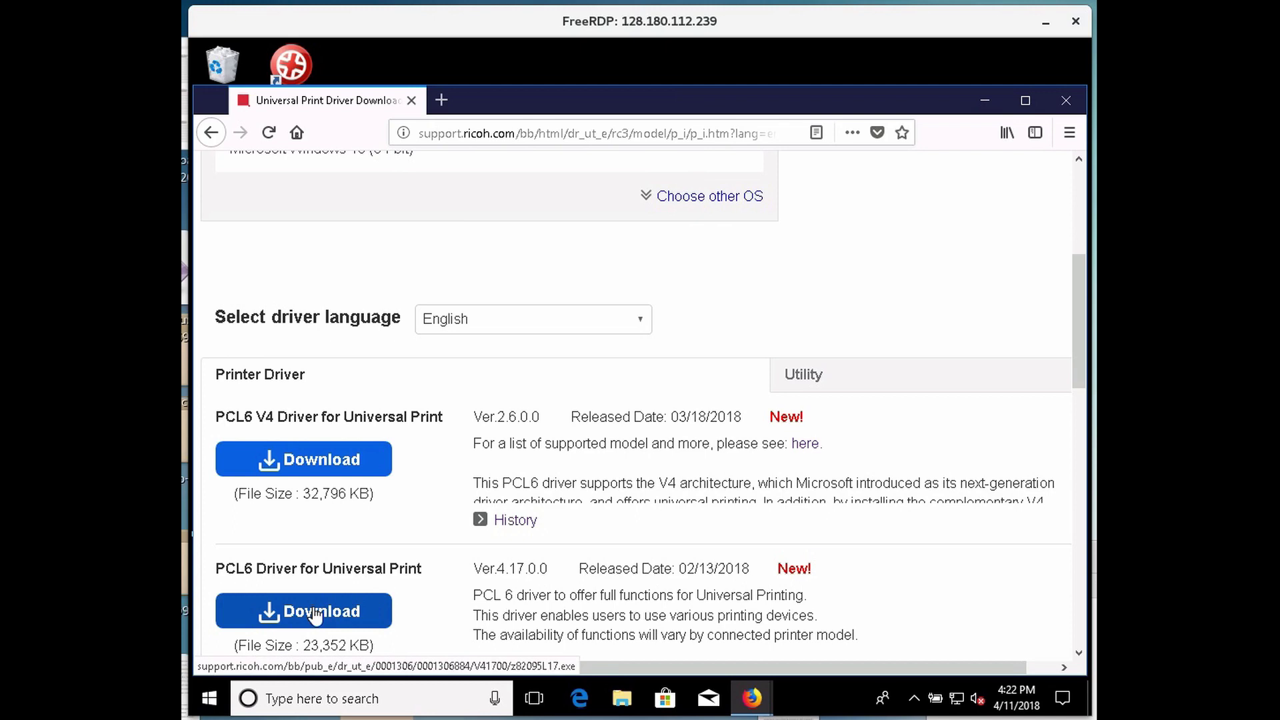
{"action": "left_click", "coordinate": [364, 613]}
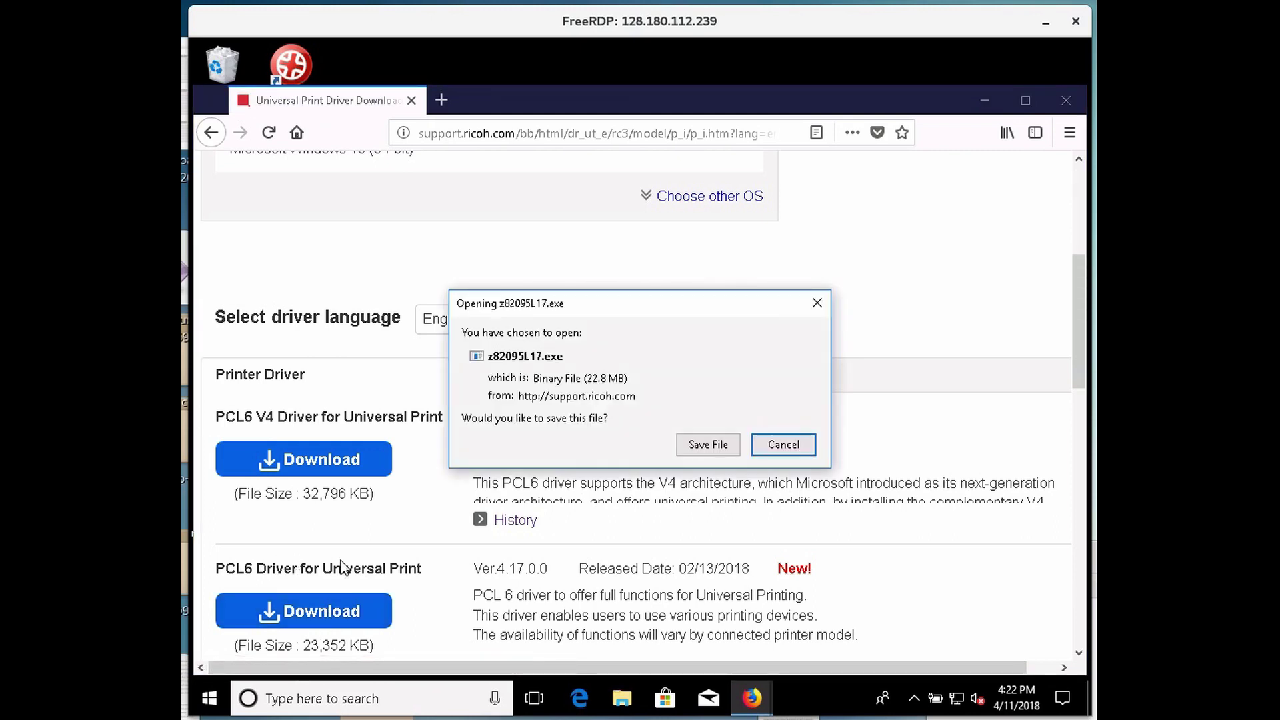
Step: Save z82095L17.exe, confirm the 22.8 MB download completed, and close Firefox
{"action": "left_click", "coordinate": [704, 445]}
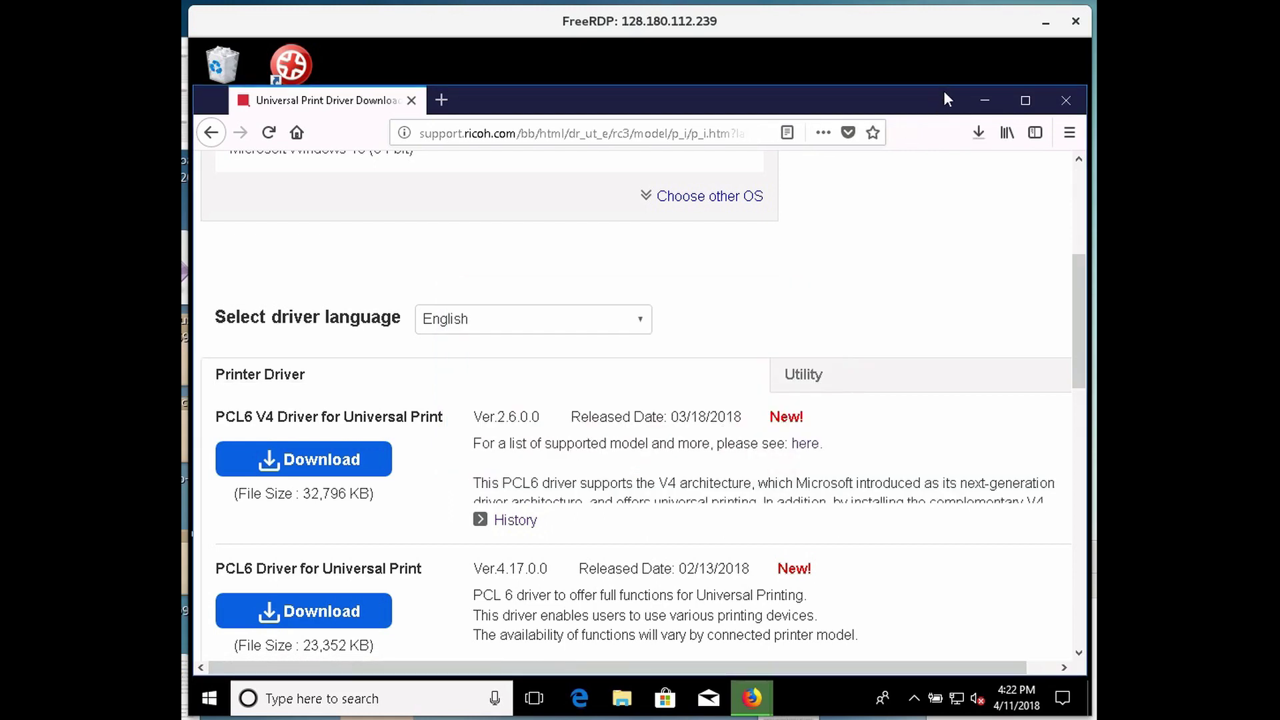
{"action": "left_click", "coordinate": [979, 134]}
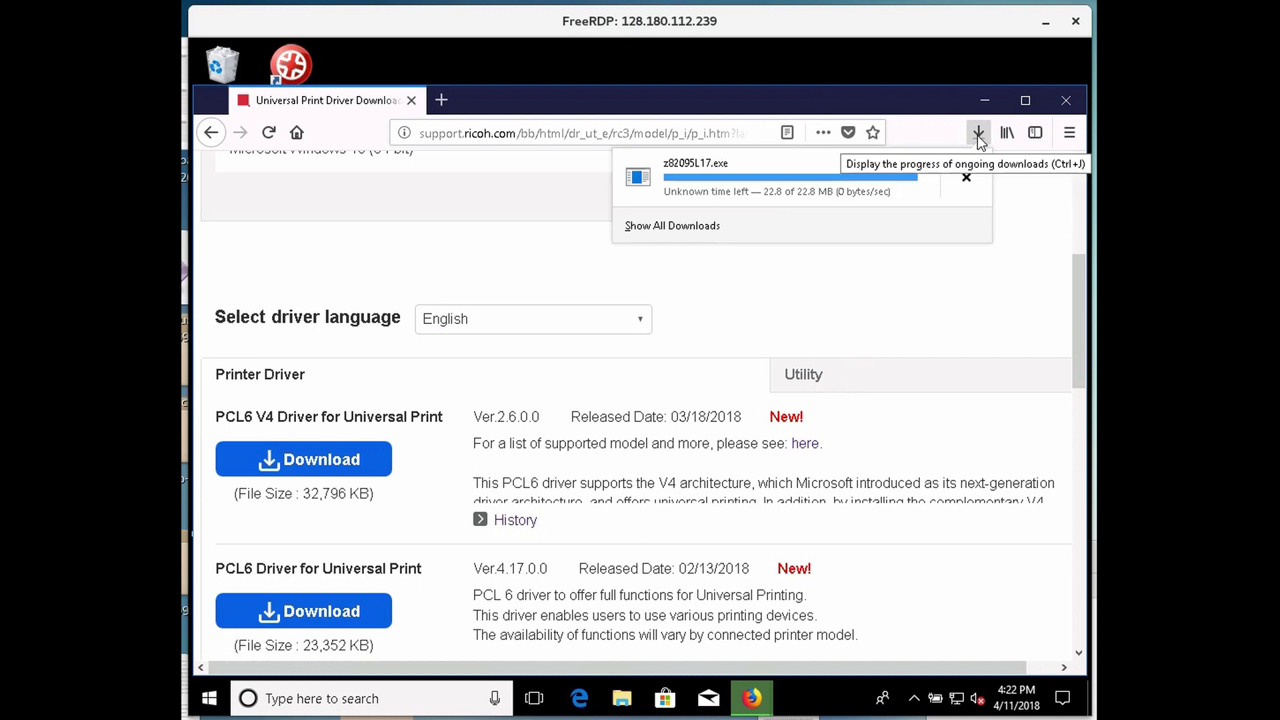
{"action": "left_click", "coordinate": [1073, 100]}
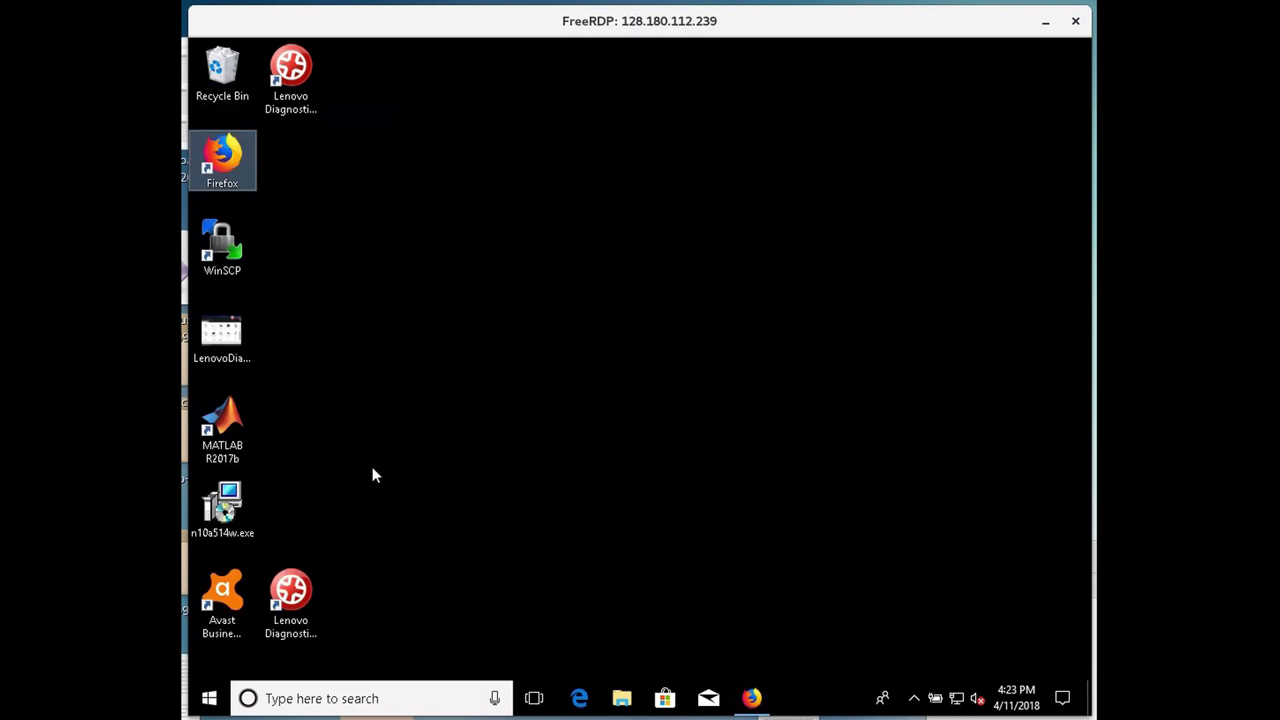
Step: Open File Explorer to the Downloads folder and shrink its window
{"action": "left_click", "coordinate": [209, 701]}
{"action": "right_click", "coordinate": [211, 703]}
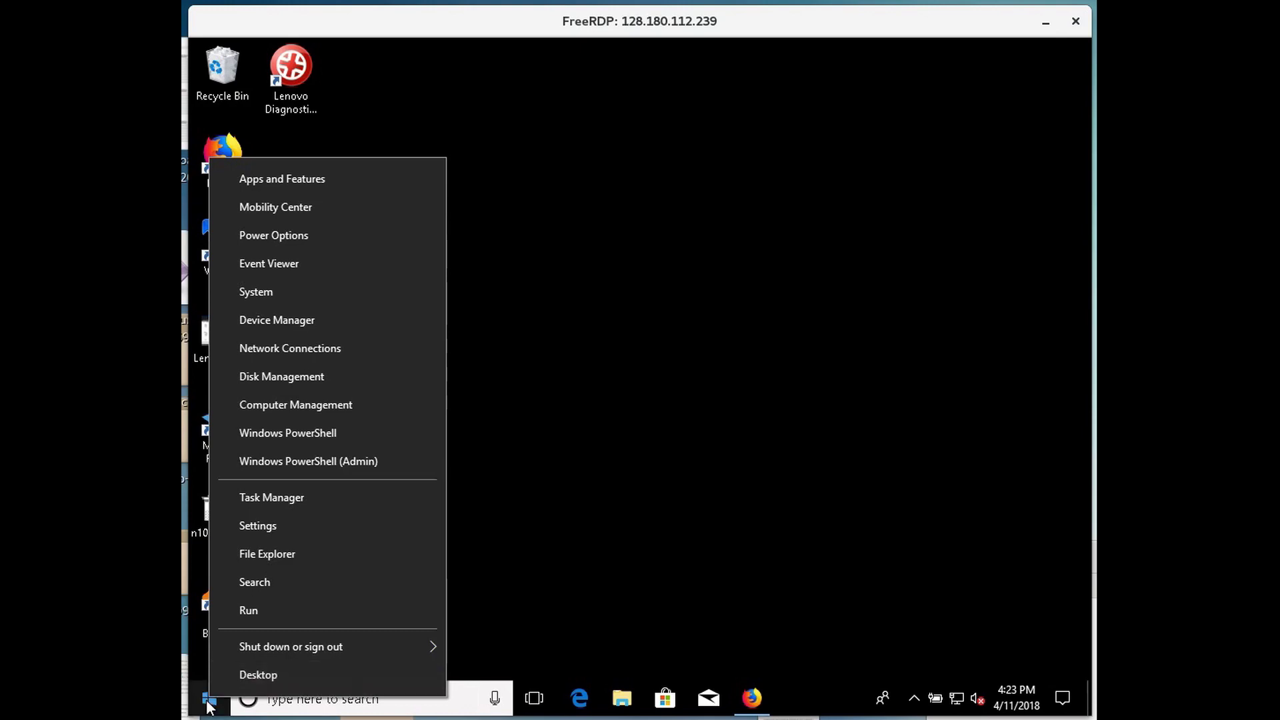
{"action": "left_click", "coordinate": [280, 552]}
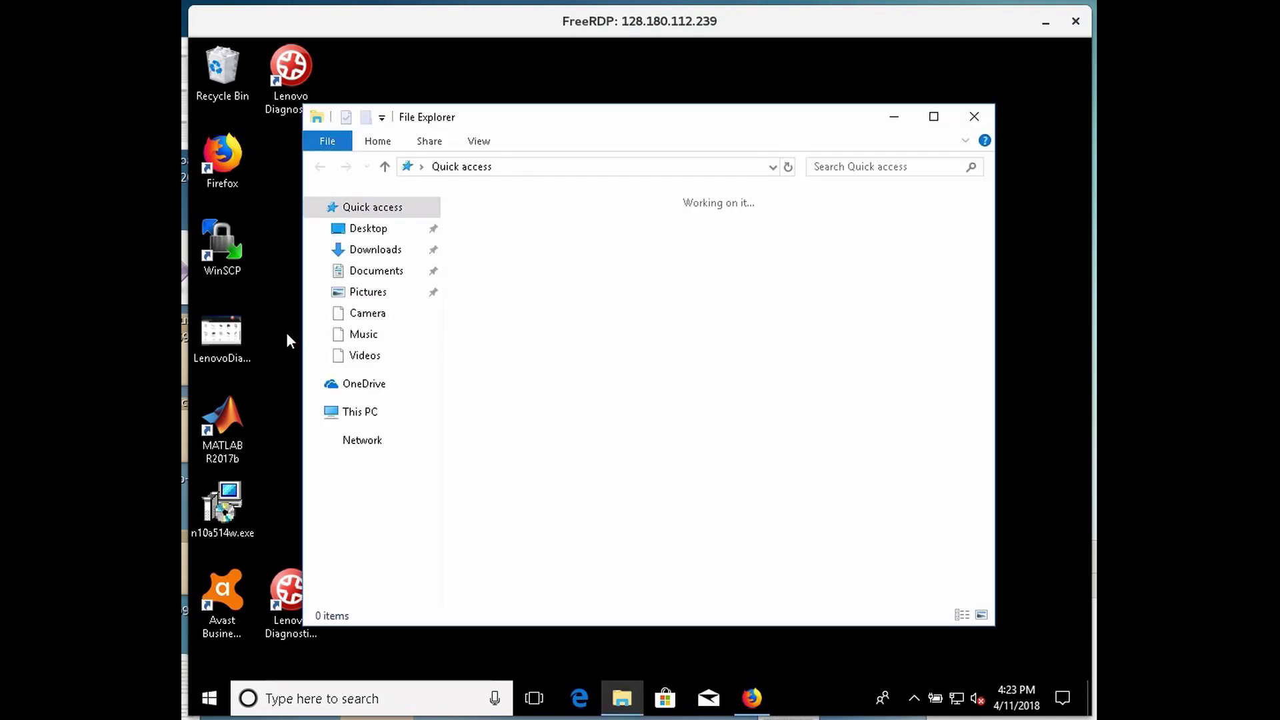
{"action": "left_click", "coordinate": [376, 250]}
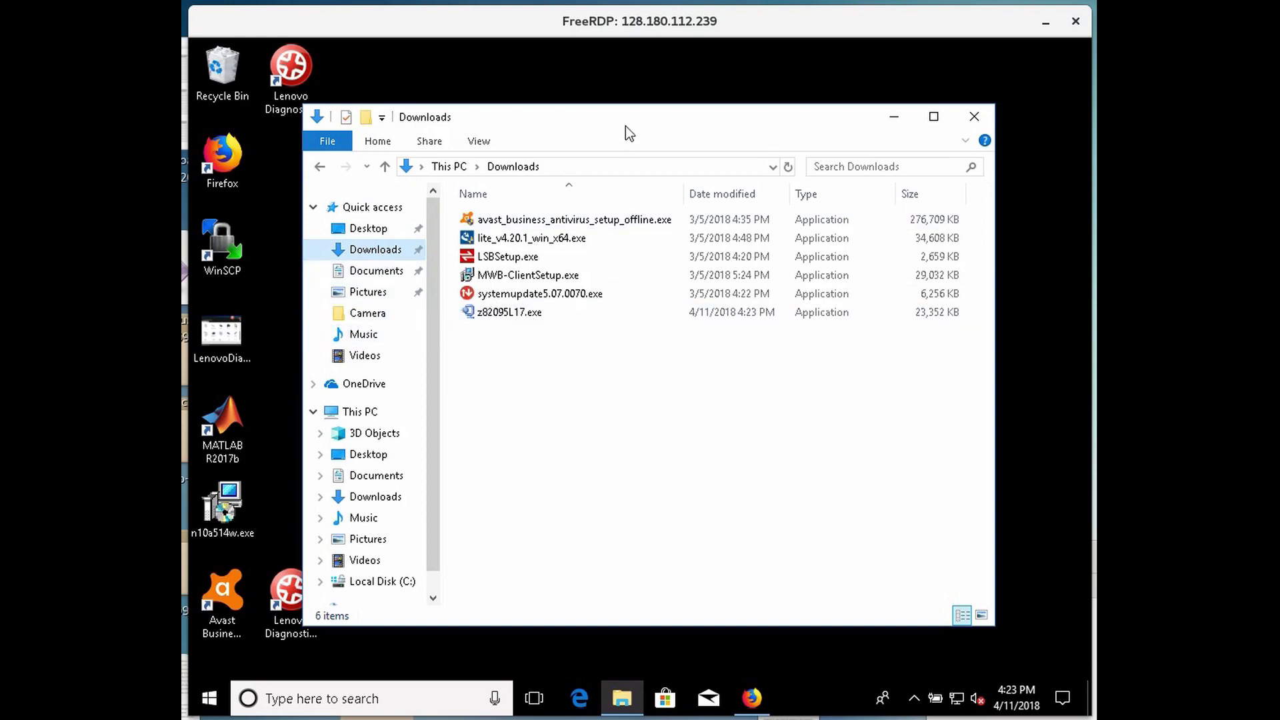
{"action": "left_click_drag", "start_coordinate": [624, 112], "coordinate": [996, 227]}
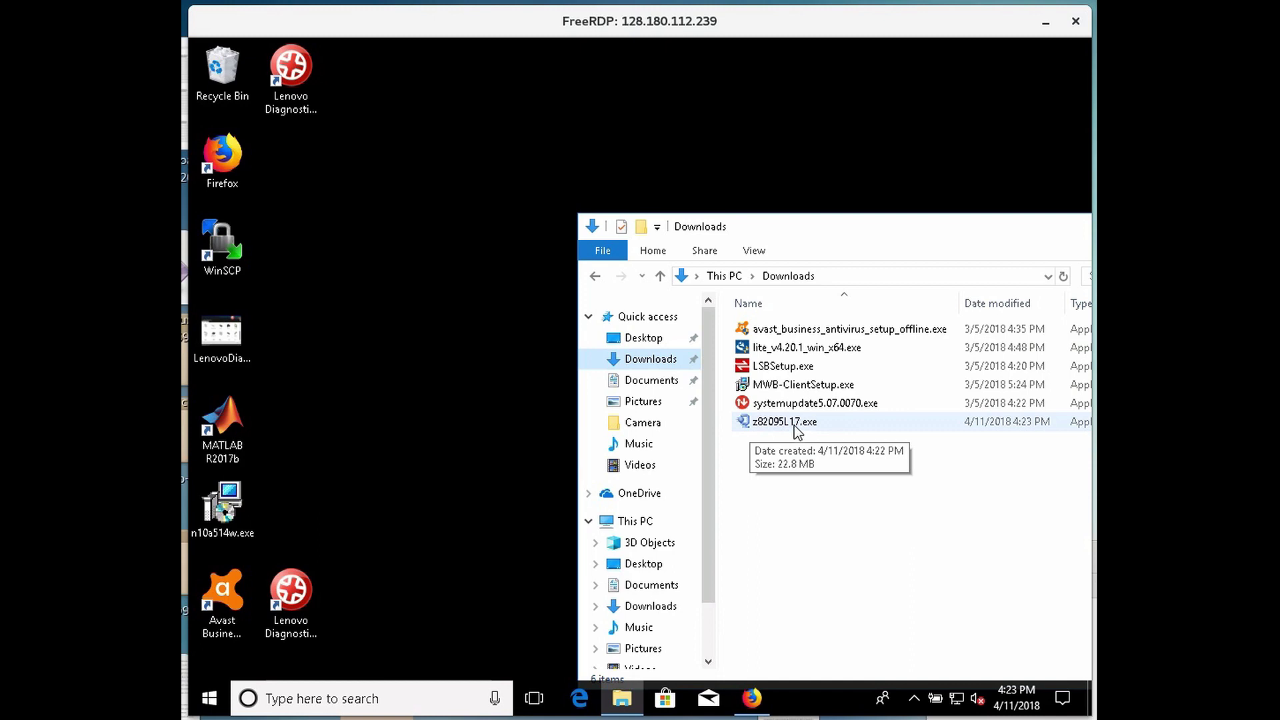
Step: Drag z82095L17.exe from Downloads onto the desktop, then close the Explorer window
{"action": "left_click", "coordinate": [746, 421]}
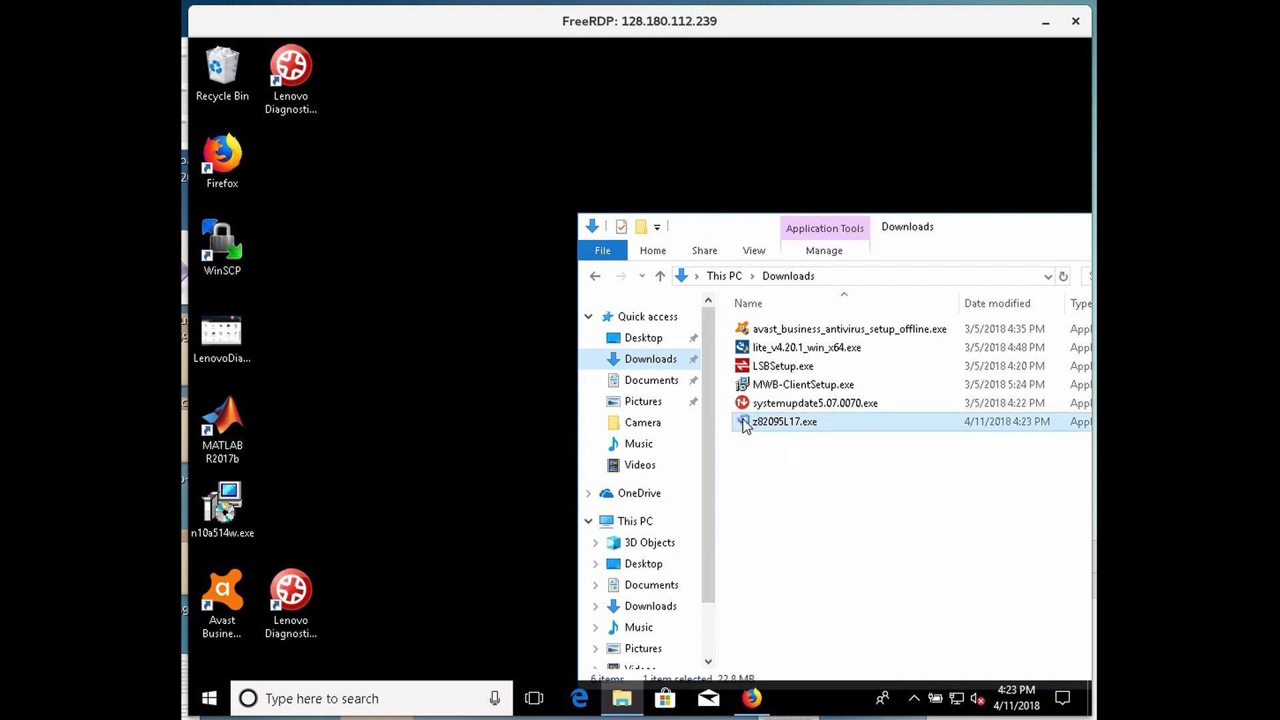
{"action": "left_click_drag", "start_coordinate": [437, 352], "coordinate": [385, 353]}
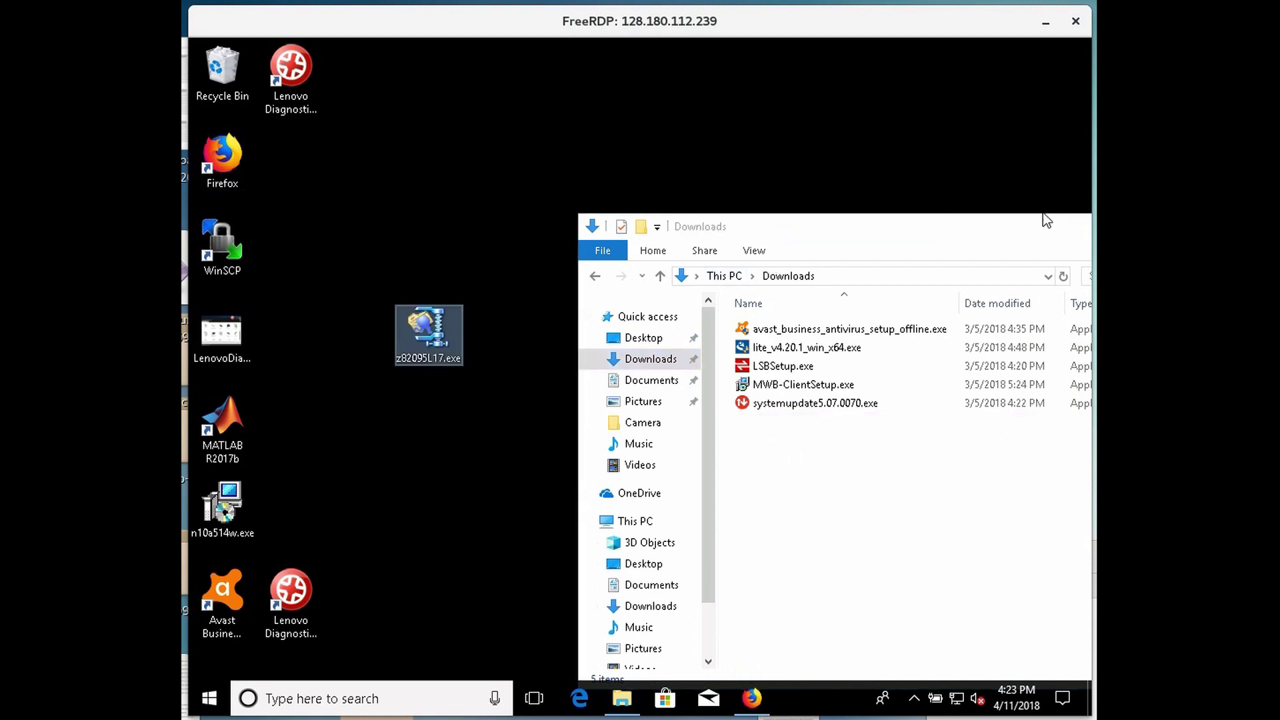
{"action": "left_click_drag", "start_coordinate": [1040, 214], "coordinate": [946, 222]}
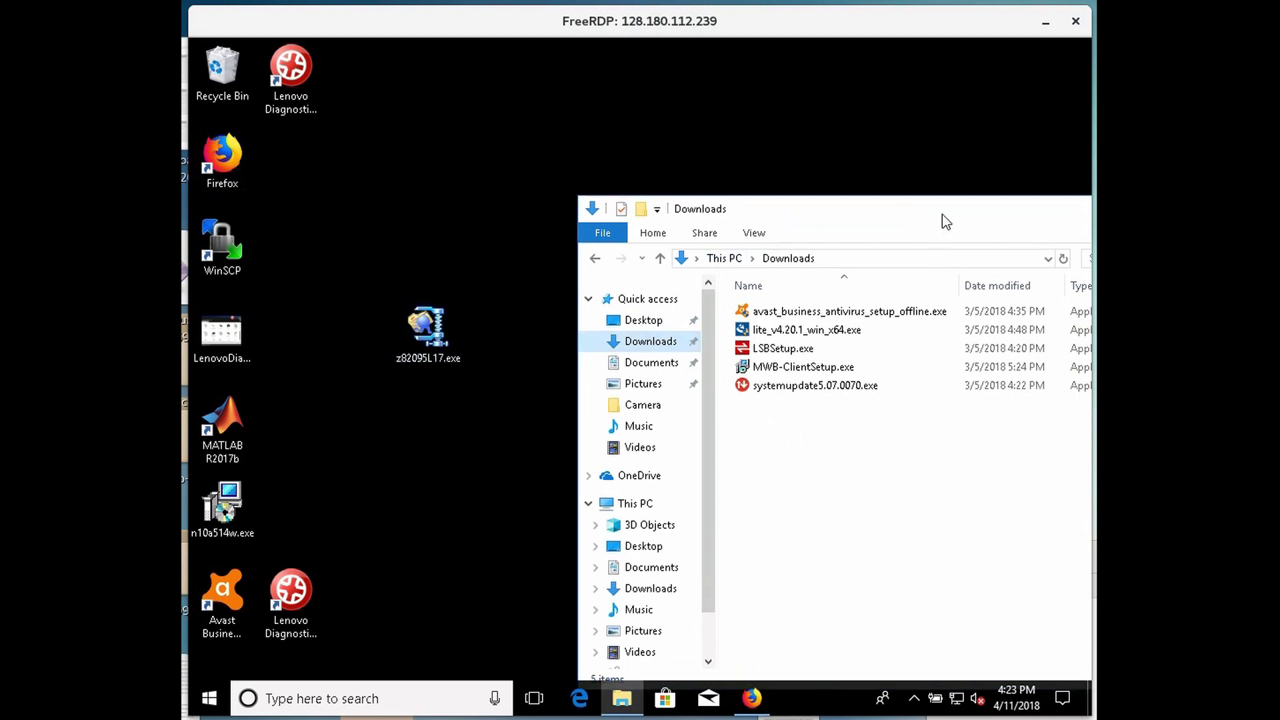
{"action": "left_click_drag", "start_coordinate": [787, 209], "coordinate": [483, 188]}
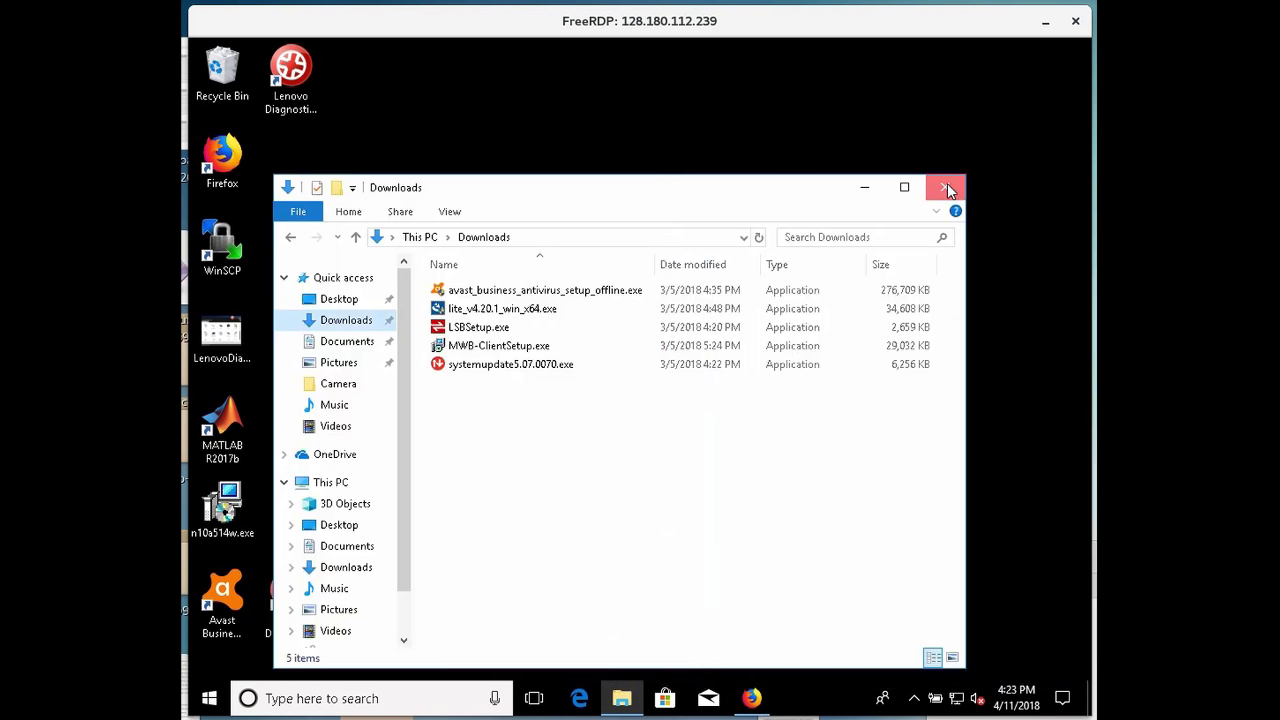
{"action": "left_click", "coordinate": [947, 187]}
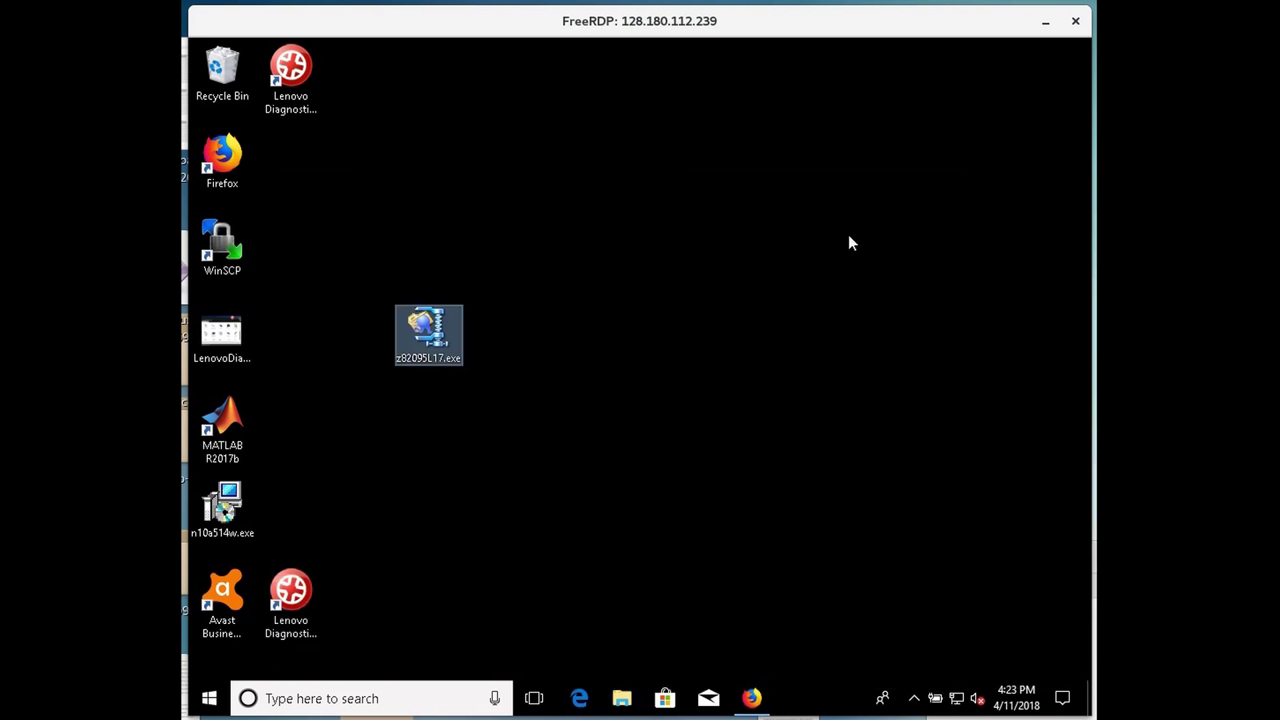
Step: Create a new desktop folder named RicohPrinter
{"action": "right_click", "coordinate": [393, 411]}
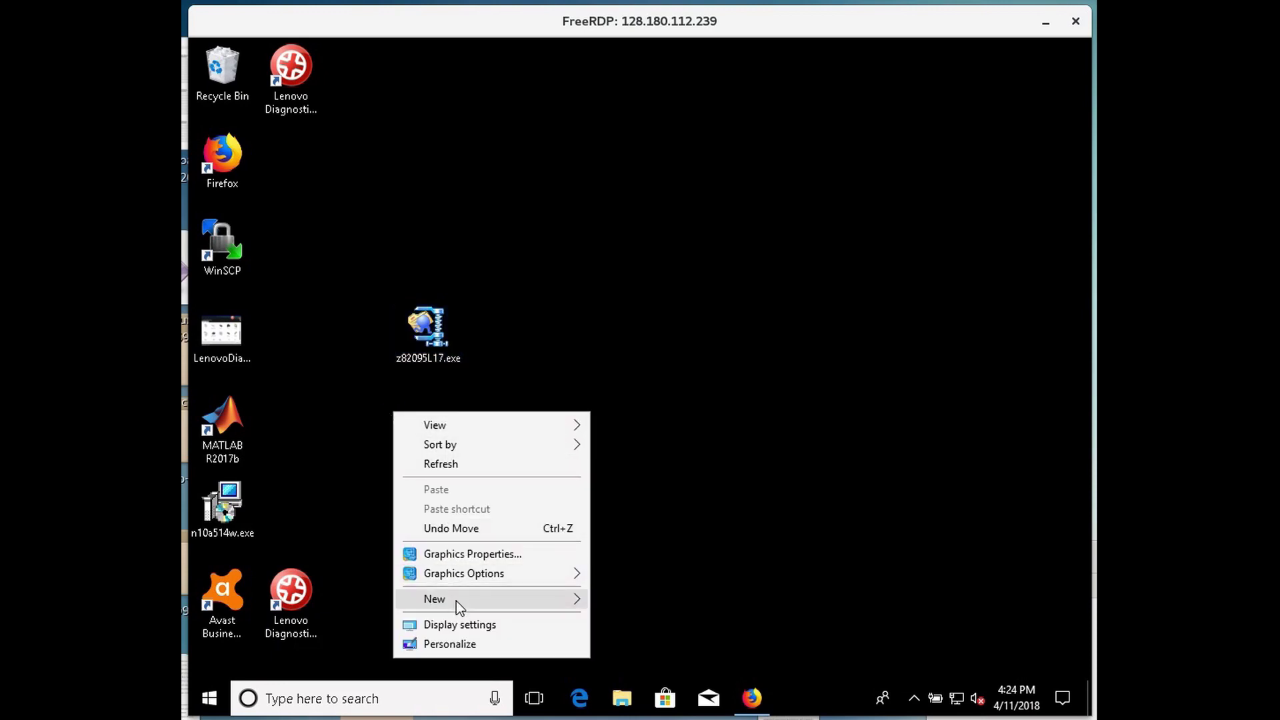
{"action": "mouse_move", "coordinate": [558, 605]}
{"action": "left_click", "coordinate": [634, 494]}
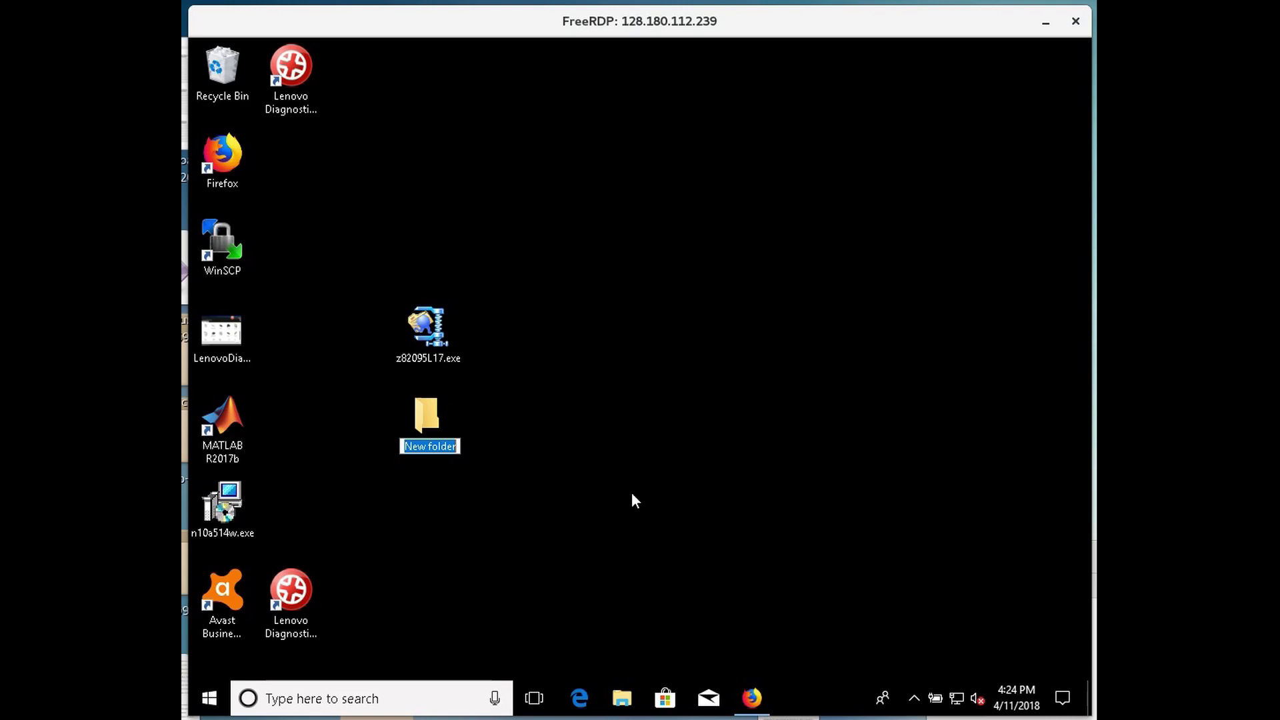
{"action": "type", "text": "RicohPr"}
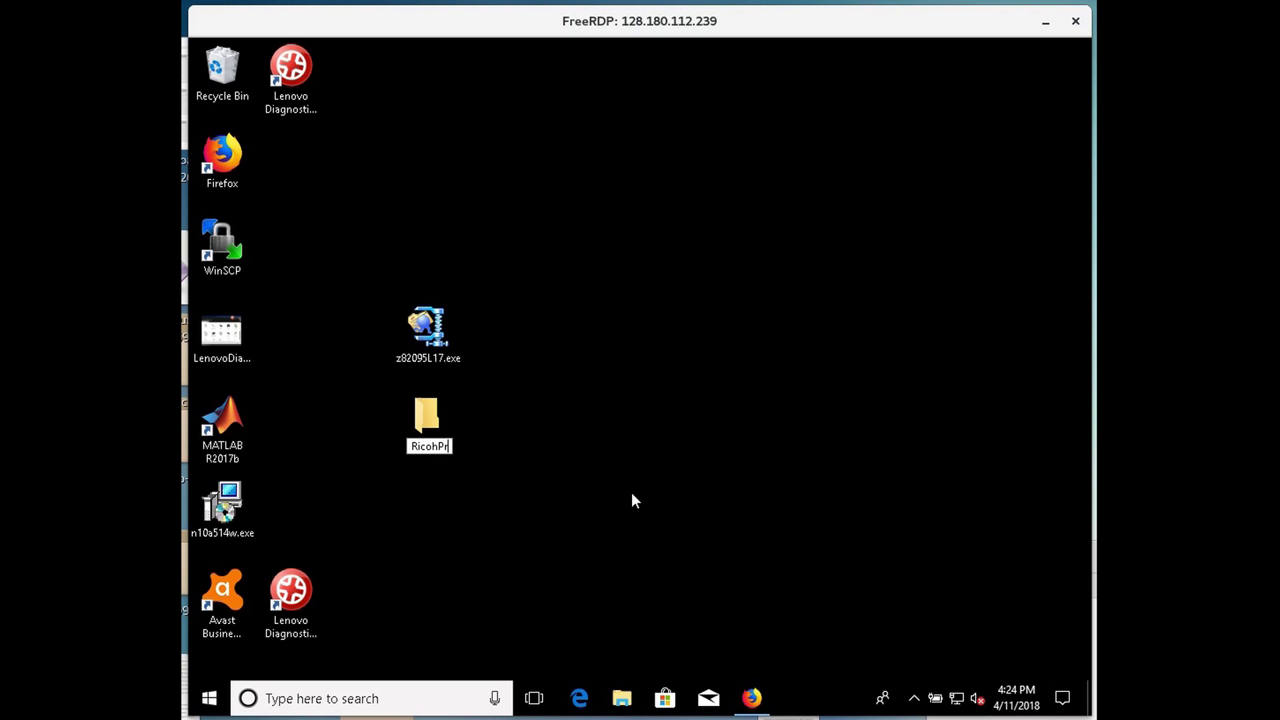
{"action": "type", "text": "inter"}
{"action": "left_click", "coordinate": [626, 494]}
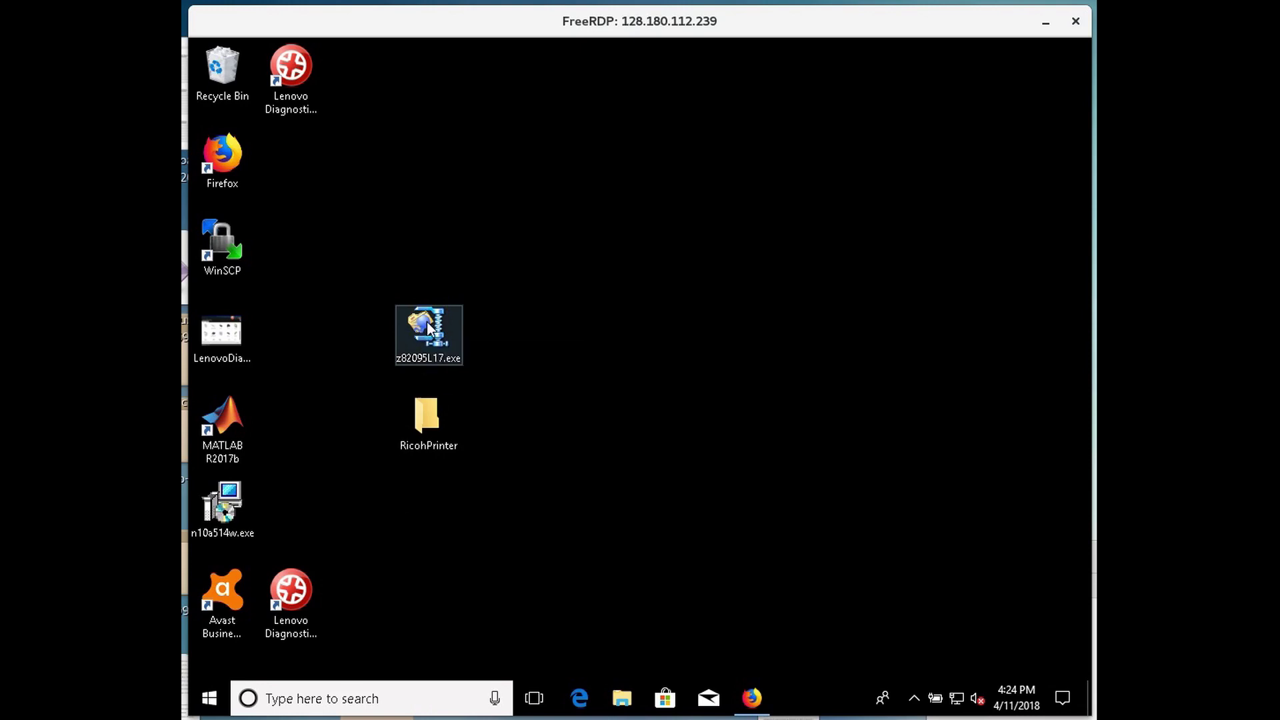
Step: Move z82095L17.exe into the RicohPrinter folder
{"action": "left_click_drag", "start_coordinate": [430, 326], "coordinate": [431, 413]}
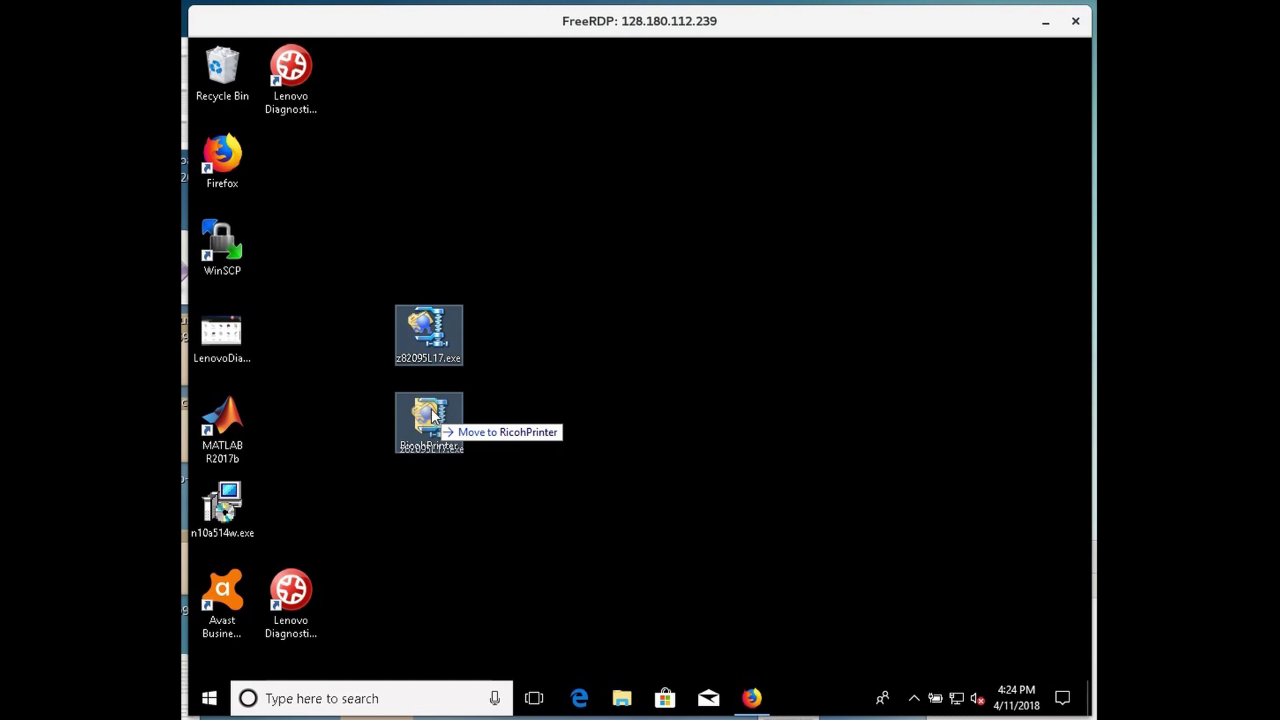
{"action": "left_click_drag", "start_coordinate": [431, 410], "coordinate": [431, 410]}
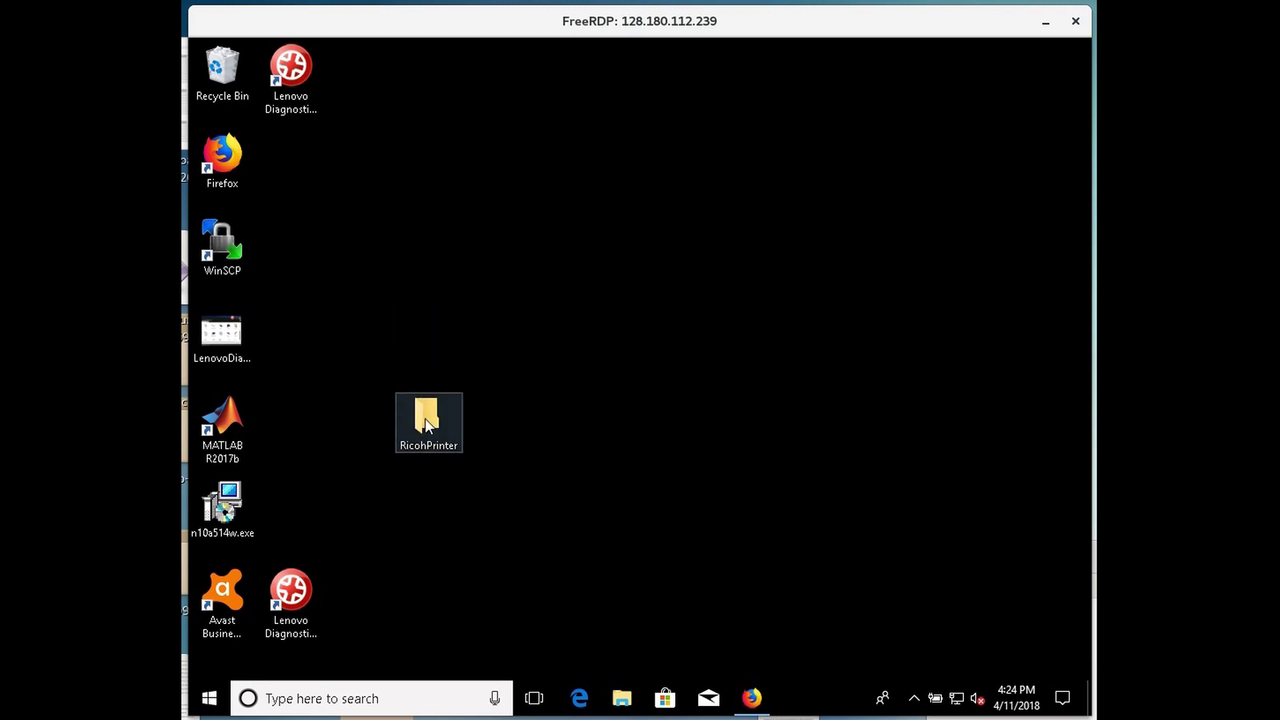
{"action": "left_click", "coordinate": [431, 416]}
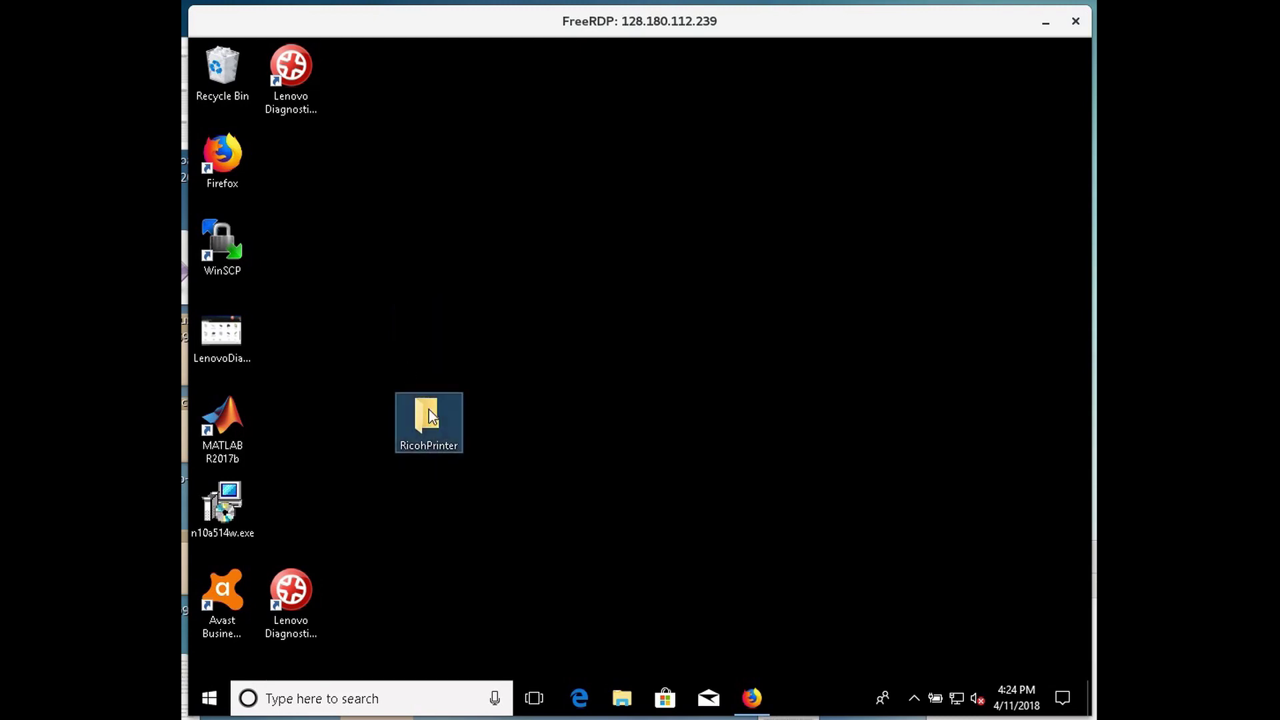
Step: Open RicohPrinter and run z82095L17.exe to bring up the WinZip Self-Extractor
{"action": "double_click", "coordinate": [432, 417]}
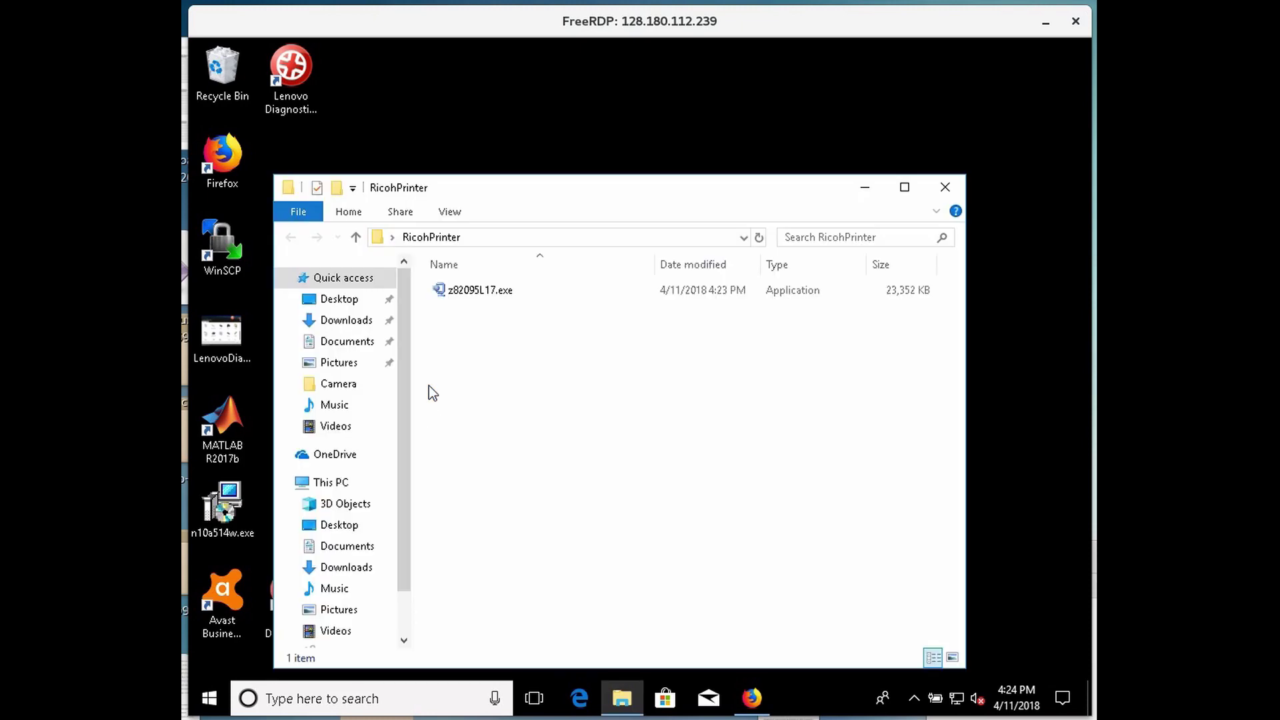
{"action": "double_click", "coordinate": [444, 291]}
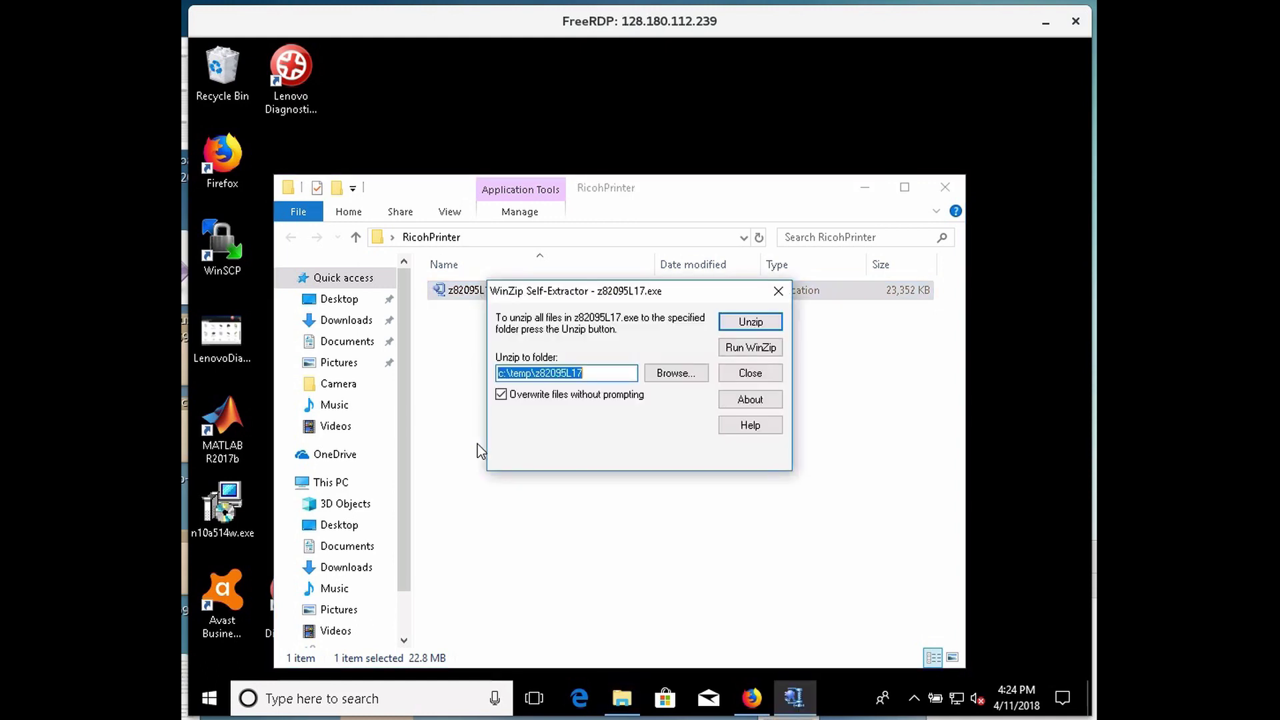
Step: Set the extractor's destination to the Desktop's RicohPrinter folder
{"action": "left_click", "coordinate": [689, 373]}
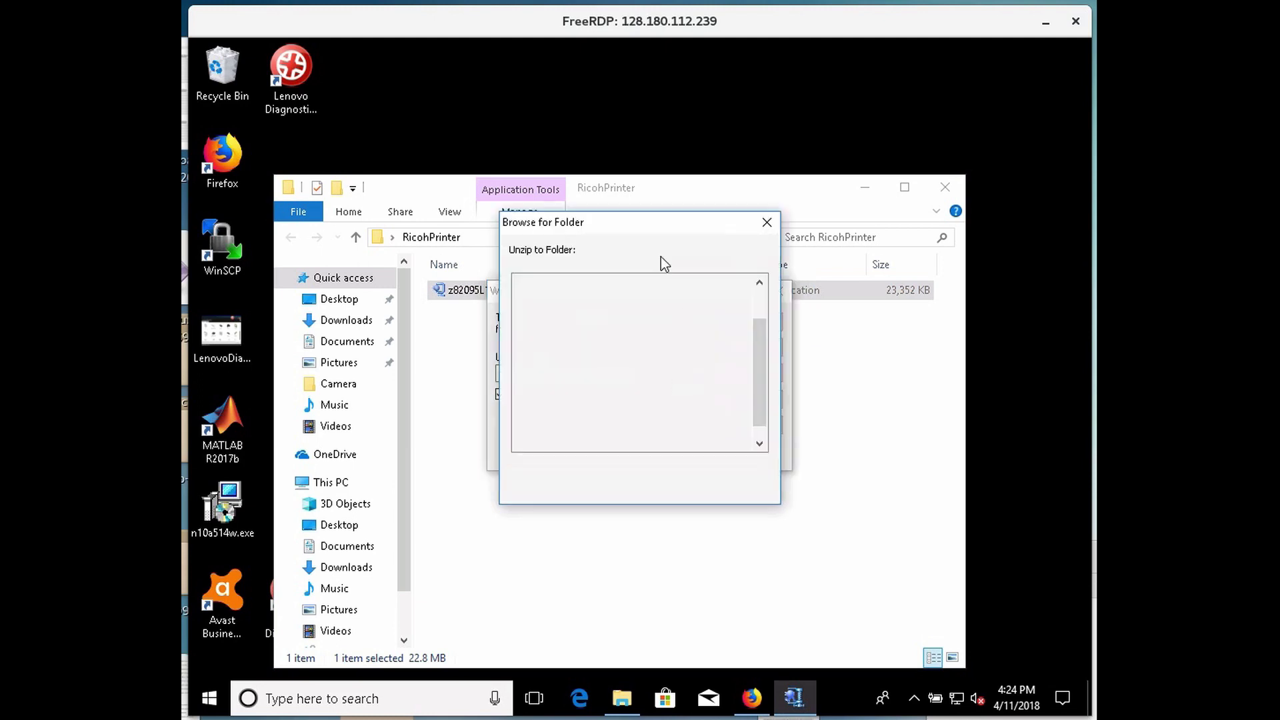
{"action": "left_click_drag", "start_coordinate": [660, 222], "coordinate": [853, 464]}
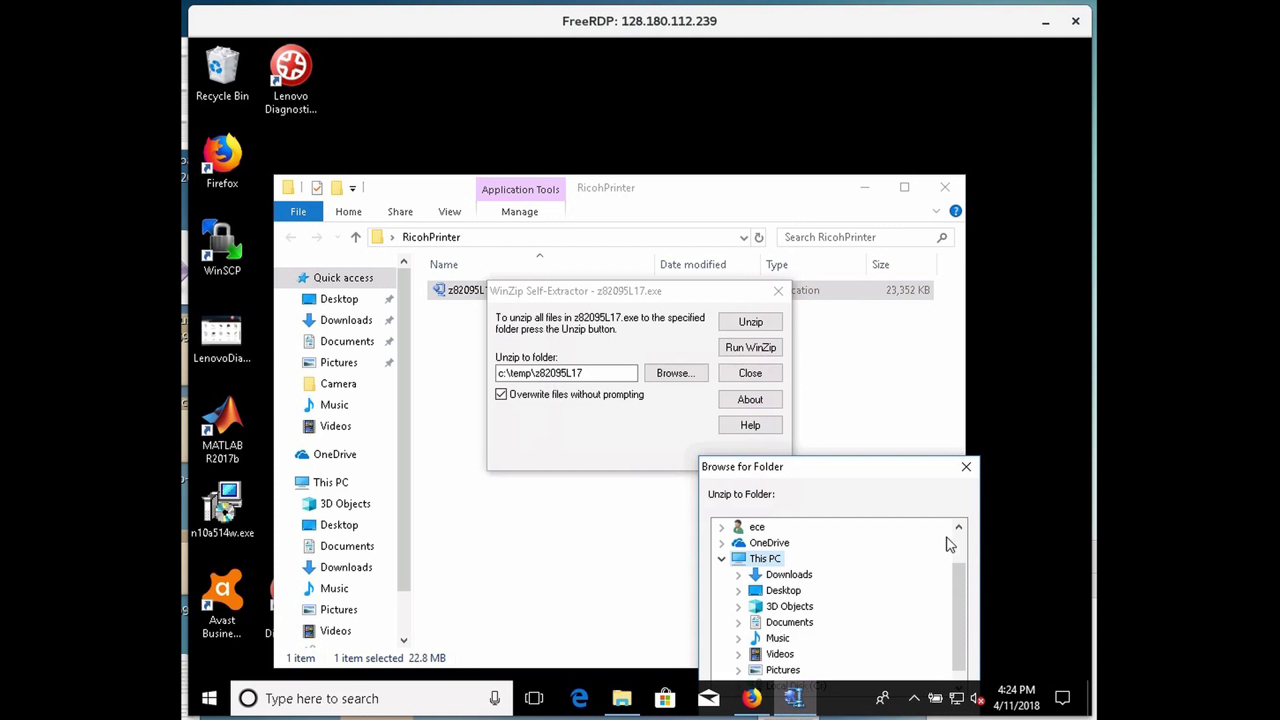
{"action": "left_click_drag", "start_coordinate": [881, 467], "coordinate": [787, 315]}
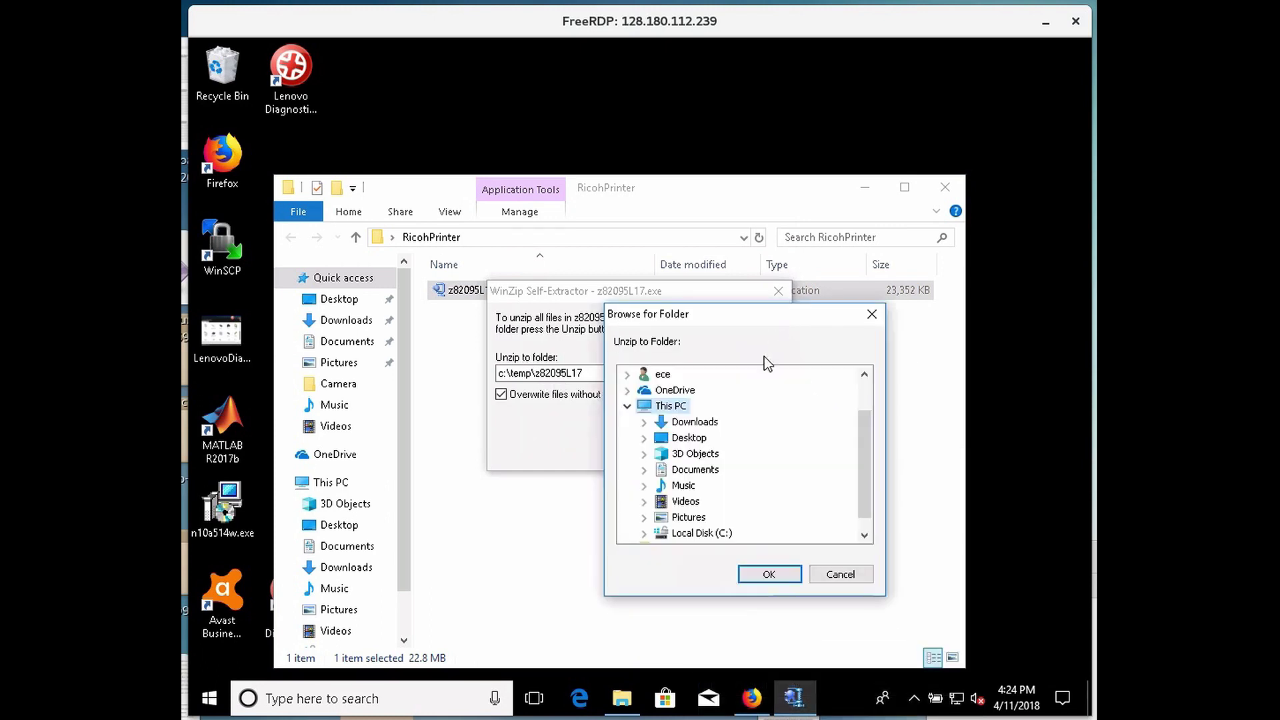
{"action": "double_click", "coordinate": [687, 440]}
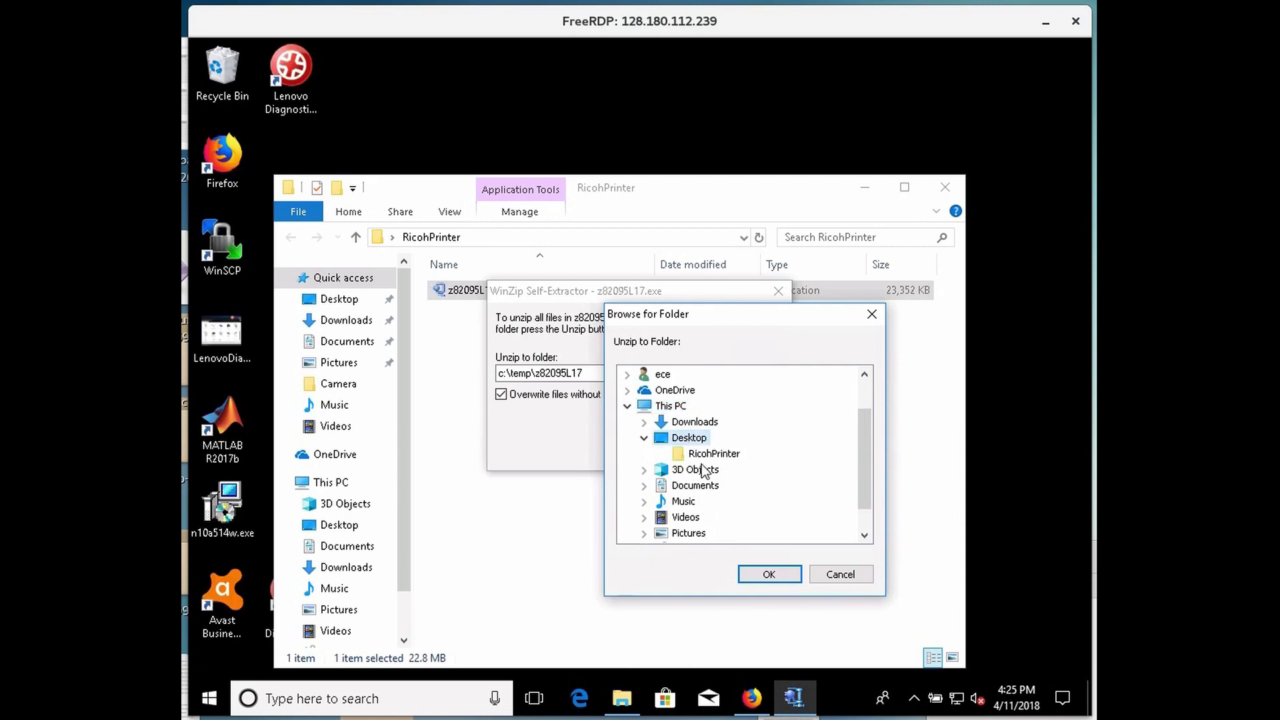
{"action": "left_click", "coordinate": [705, 456]}
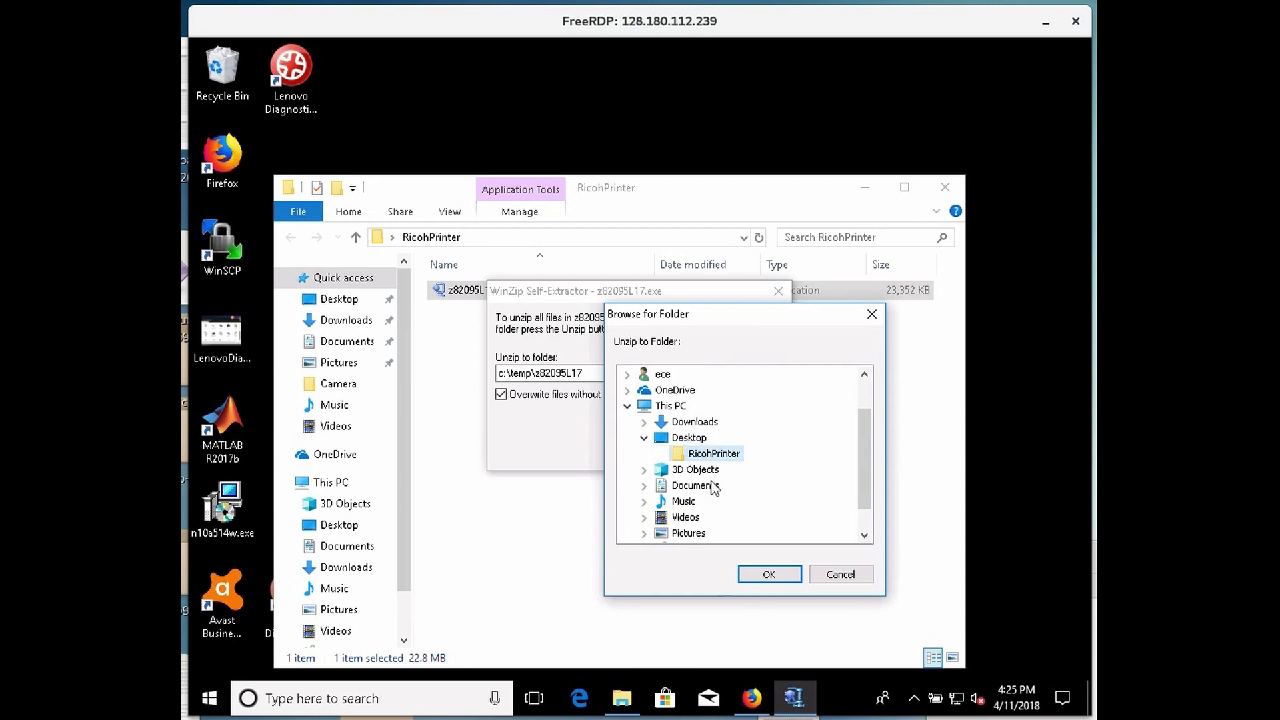
{"action": "left_click", "coordinate": [769, 575]}
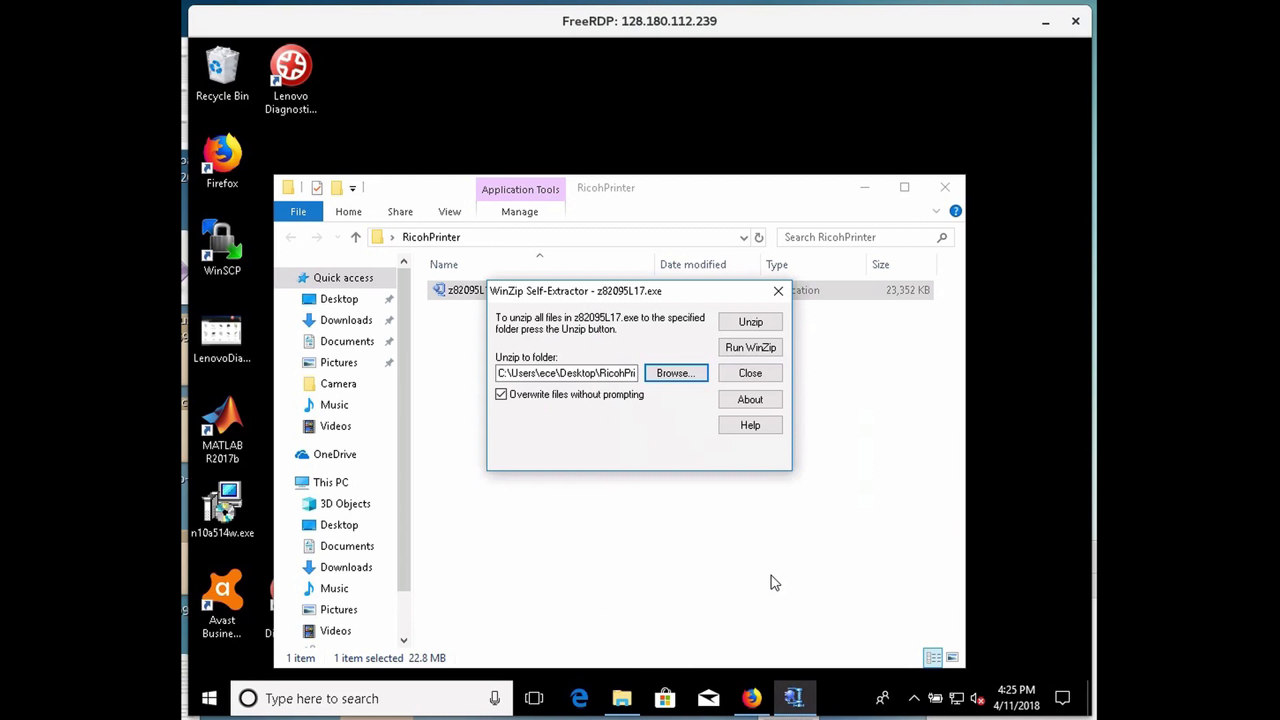
Step: Unzip the 31 driver files and dismiss the success message
{"action": "left_click", "coordinate": [751, 323]}
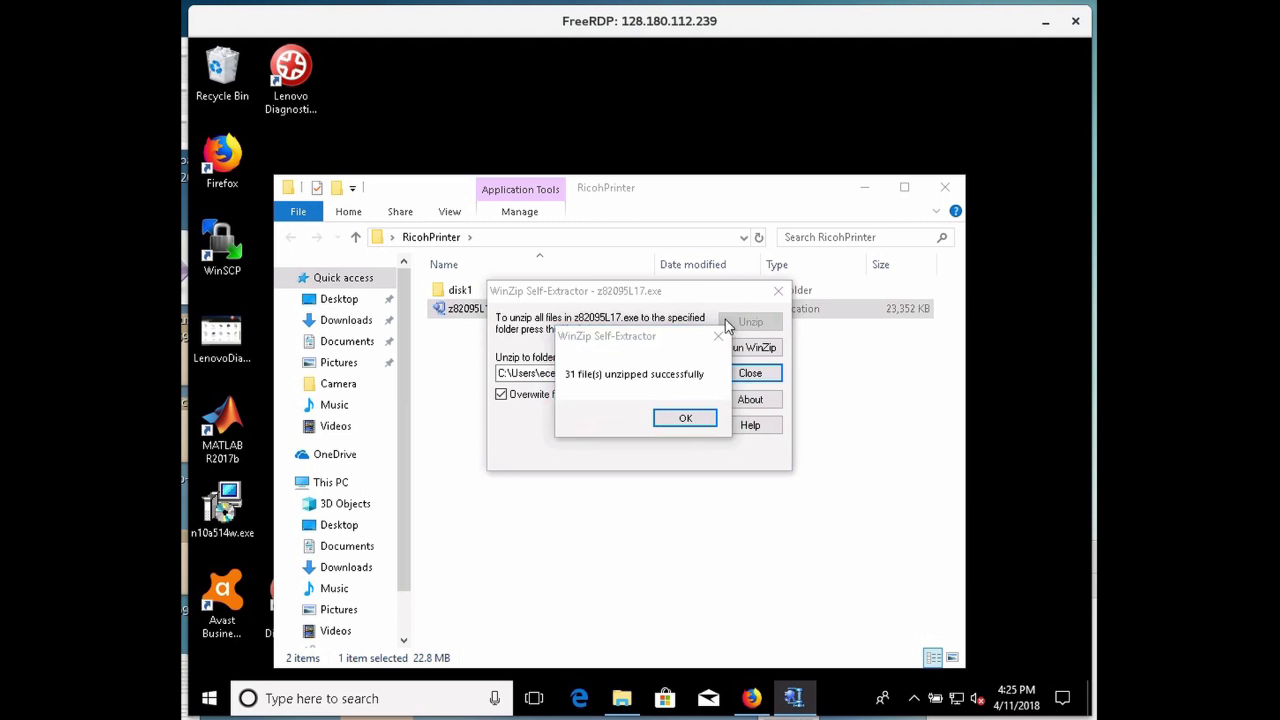
{"action": "left_click", "coordinate": [694, 420]}
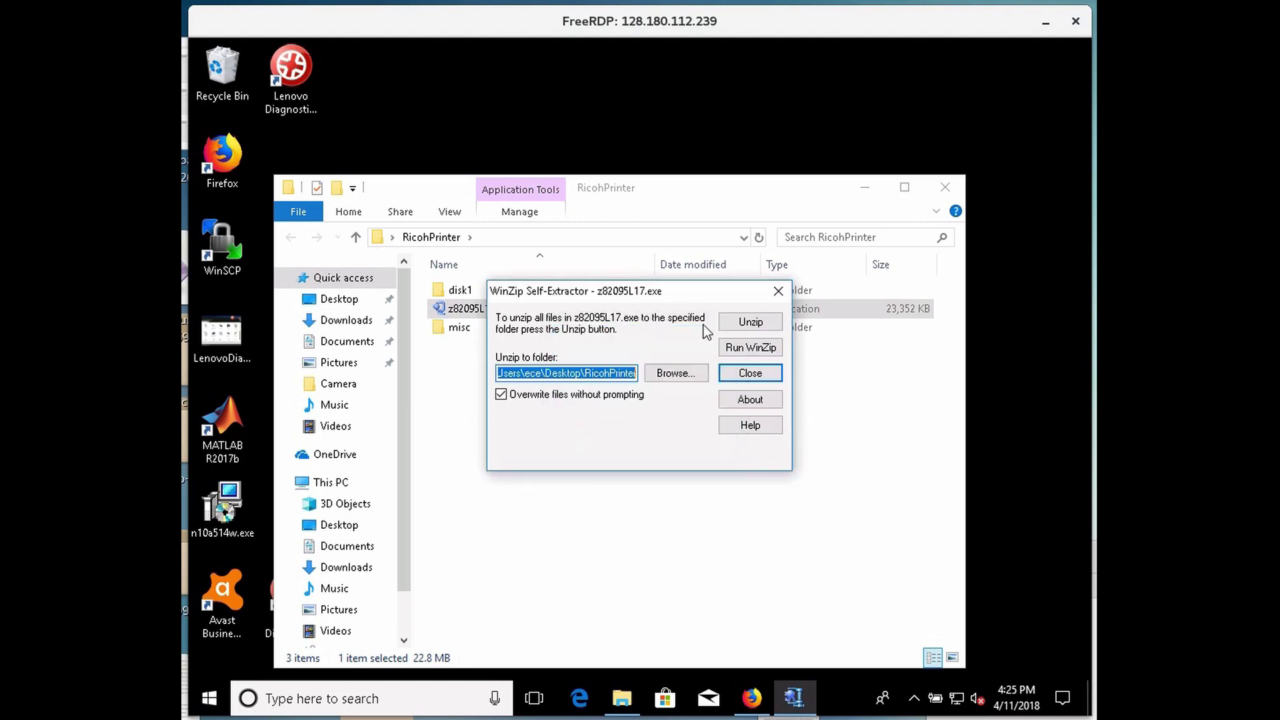
{"action": "left_click_drag", "start_coordinate": [713, 291], "coordinate": [812, 435]}
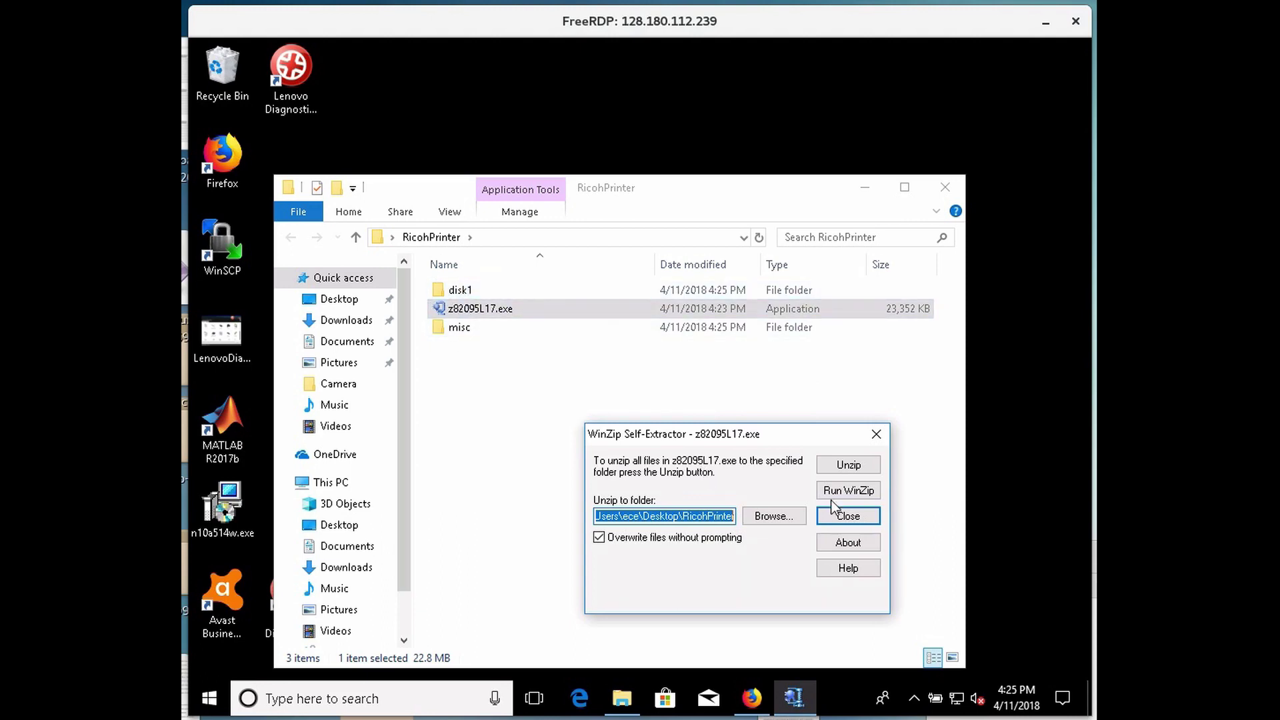
Step: Close the self-extractor and open disk1 to view the 30 extracted driver files
{"action": "left_click", "coordinate": [877, 436]}
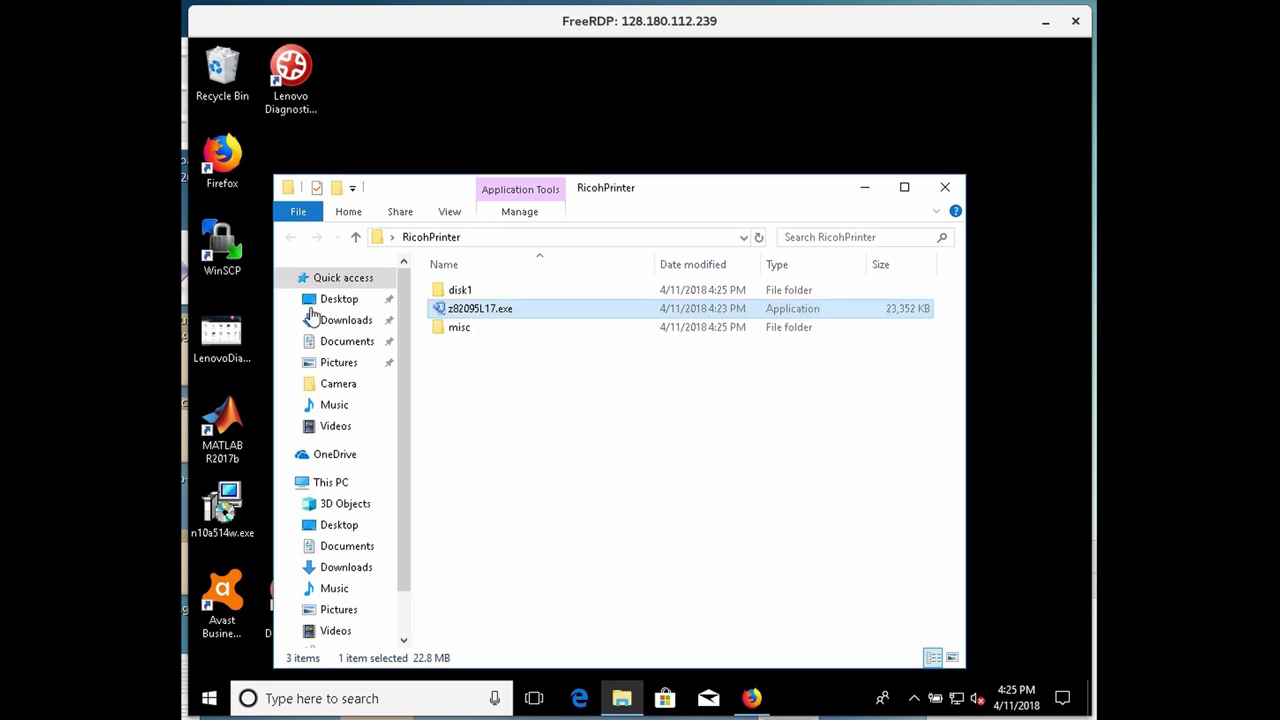
{"action": "double_click", "coordinate": [439, 292]}
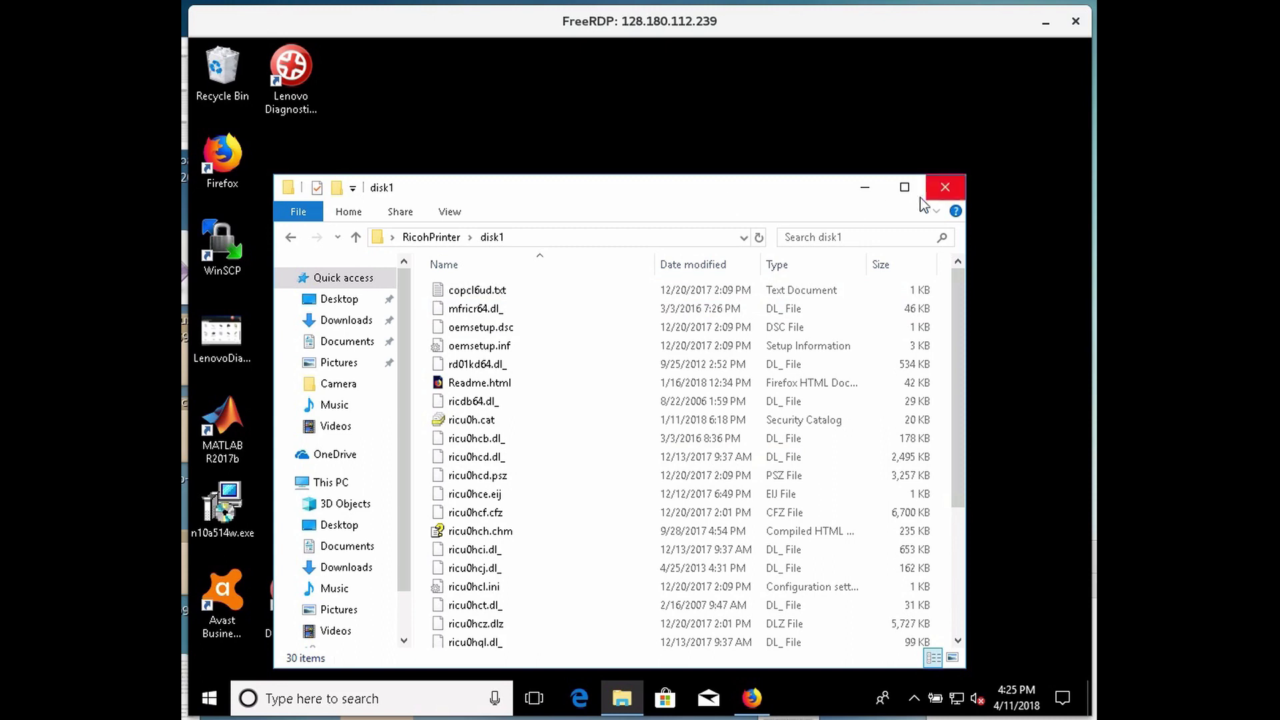
{"action": "left_click", "coordinate": [951, 189]}
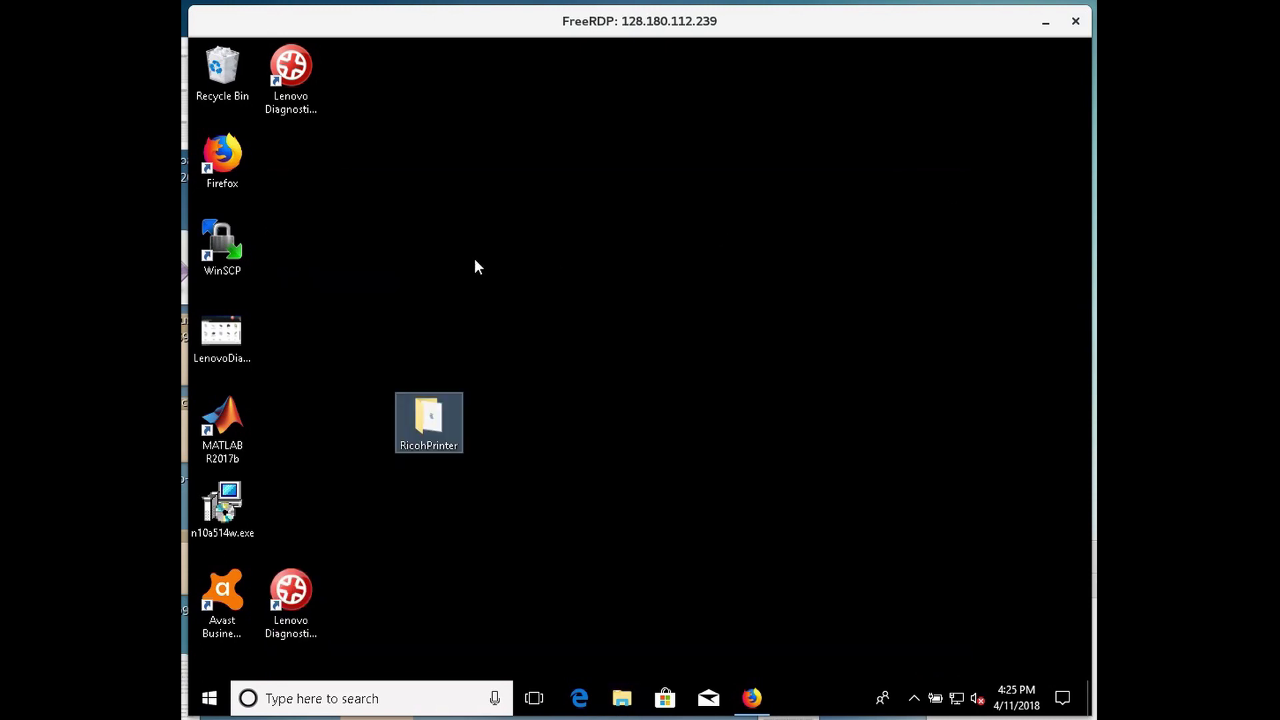